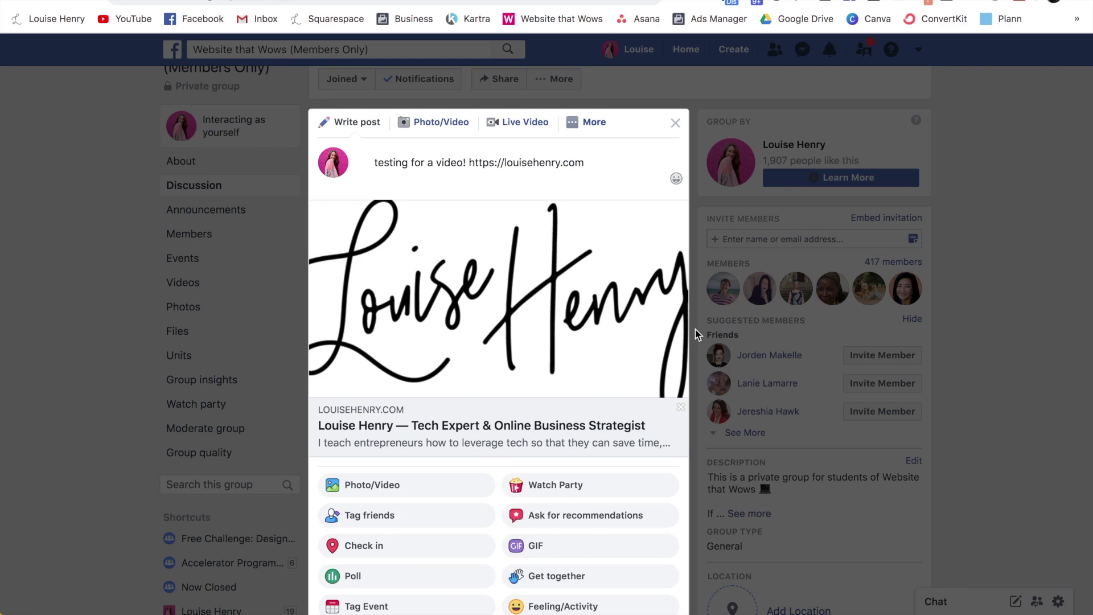
{"action": "scroll", "coordinate": [643, 194], "scroll_direction": "down", "scroll_amount": 3}
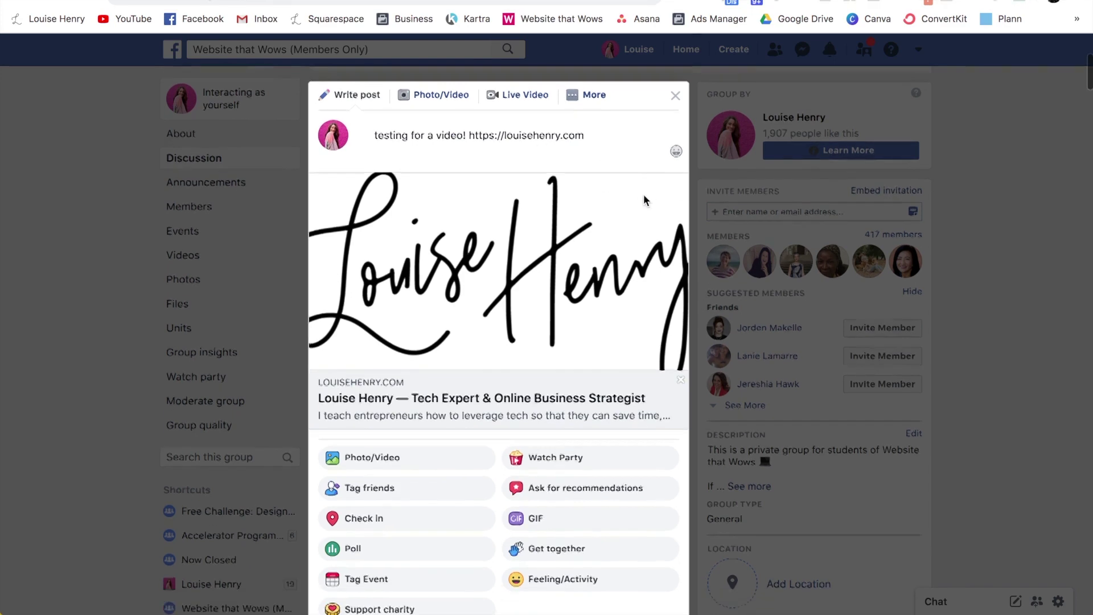
{"action": "left_click", "coordinate": [657, 556]}
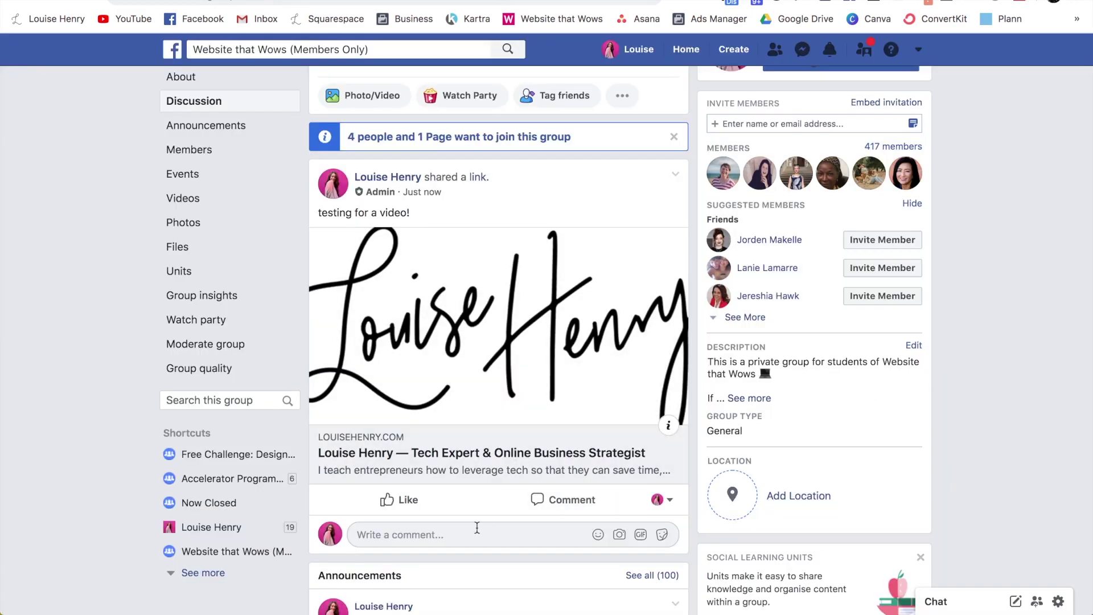
{"action": "left_click", "coordinate": [476, 534]}
{"action": "type", "text": "https://louisehenry.com"}
{"action": "key", "text": "Return"}
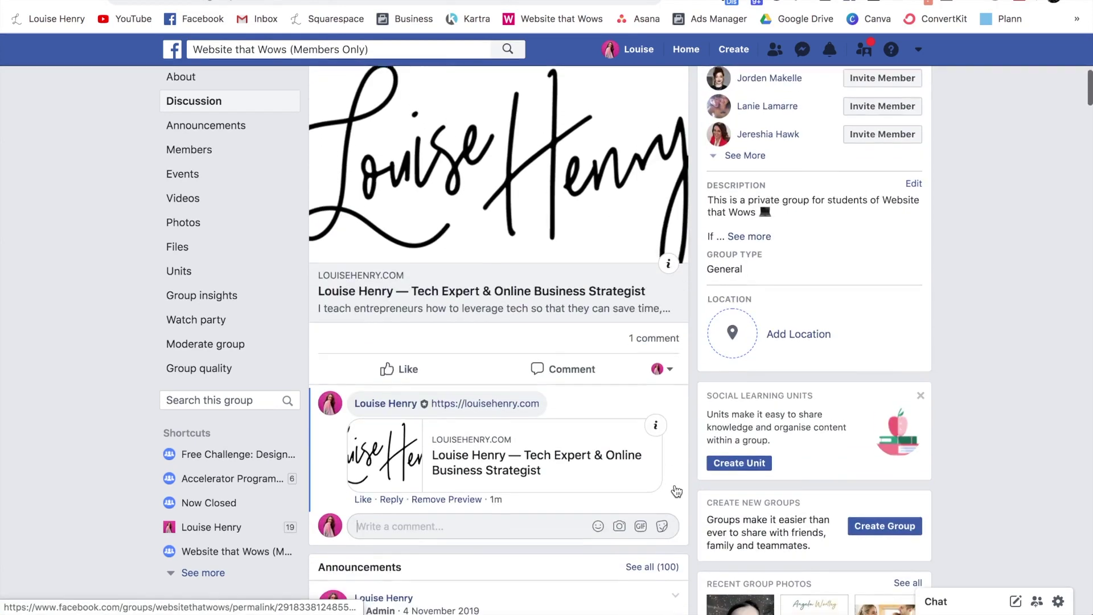
{"action": "scroll", "coordinate": [528, 474], "scroll_direction": "up", "scroll_amount": 1}
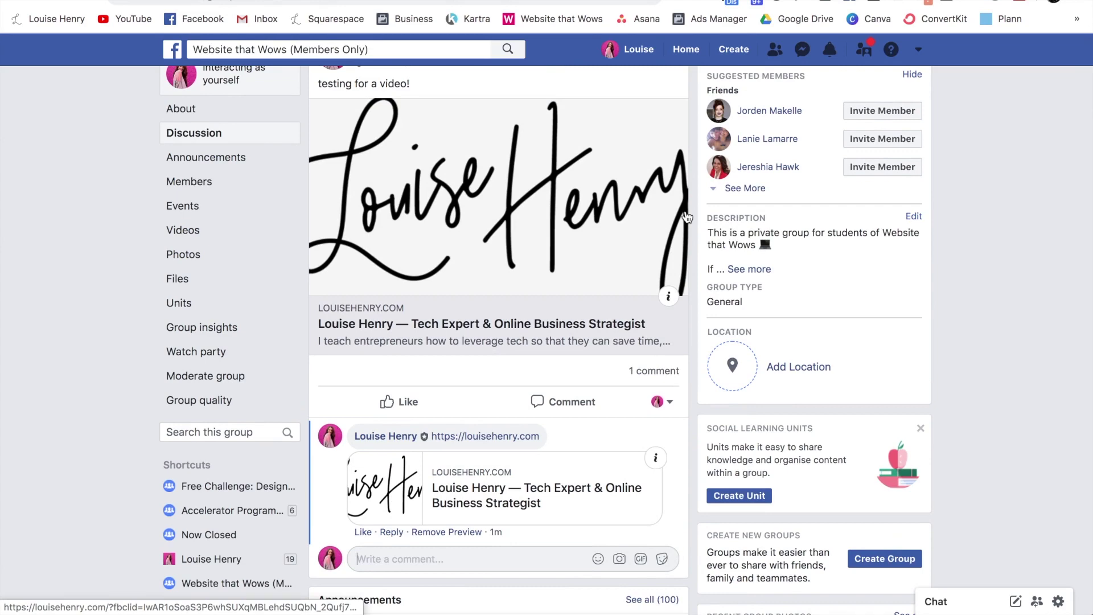
{"action": "scroll", "coordinate": [692, 227], "scroll_direction": "up", "scroll_amount": 1}
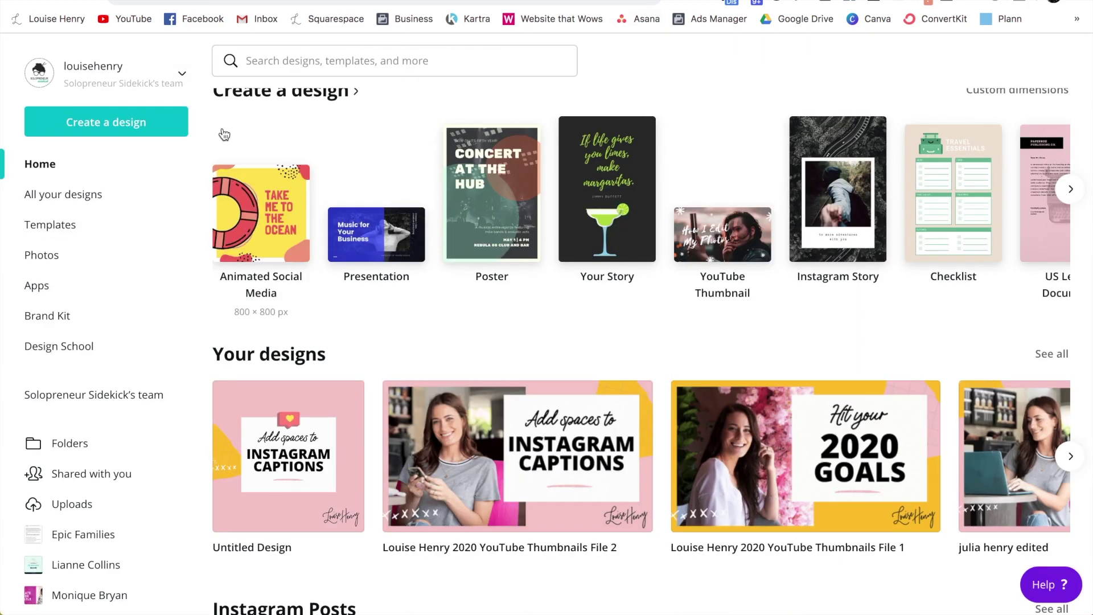
Step: Create a new custom-size design of 1500 × 1500 px
{"action": "left_click", "coordinate": [120, 124]}
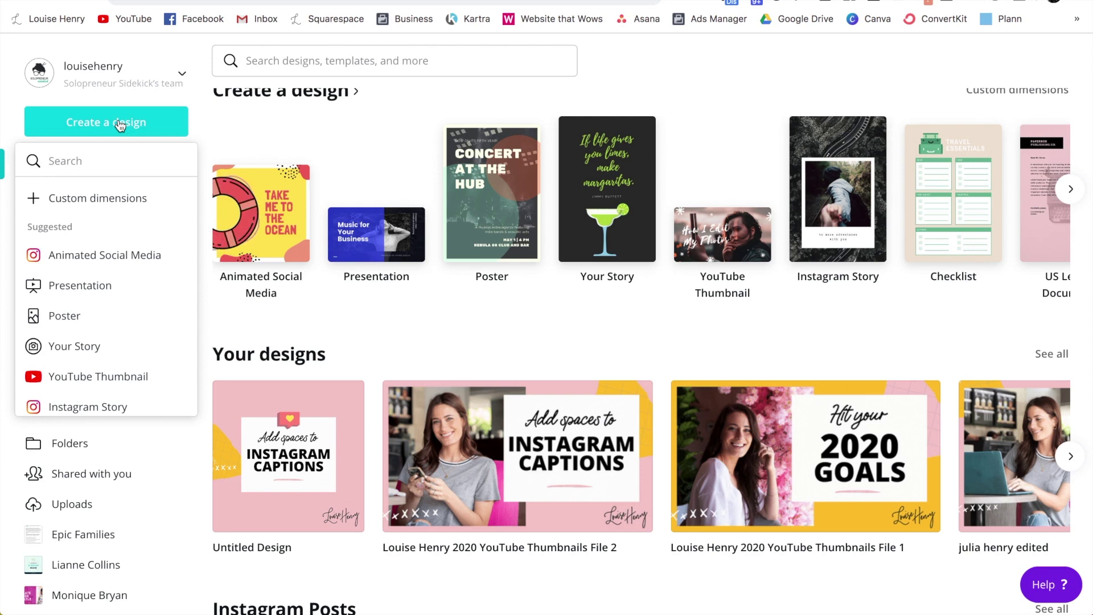
{"action": "left_click", "coordinate": [108, 198]}
{"action": "double_click", "coordinate": [57, 206]}
{"action": "type", "text": "1500"}
{"action": "key", "text": "Tab"}
{"action": "type", "text": "1500"}
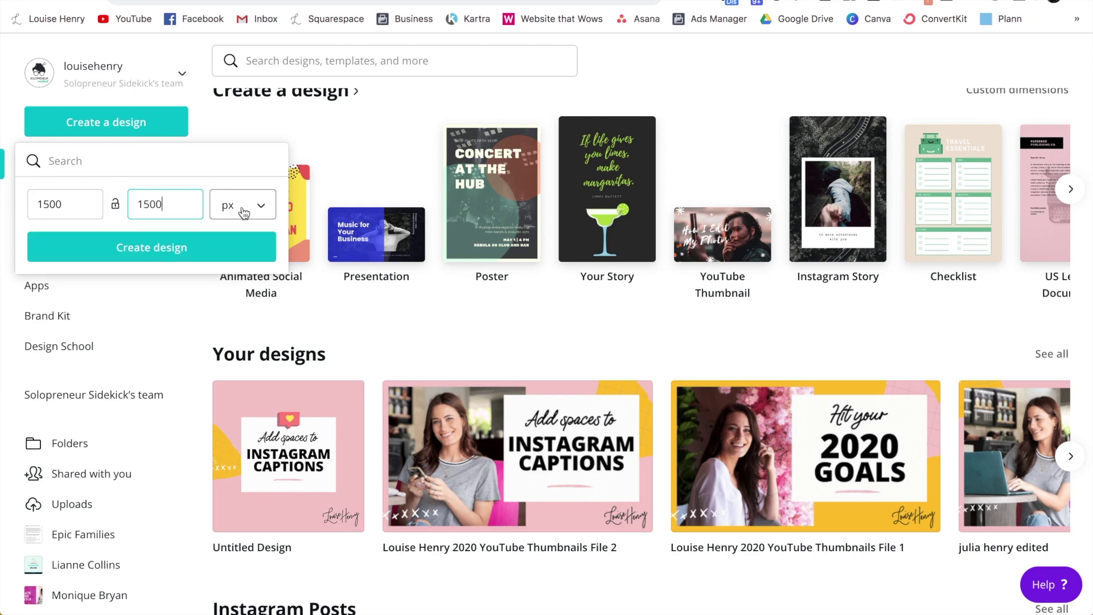
{"action": "left_click", "coordinate": [152, 252]}
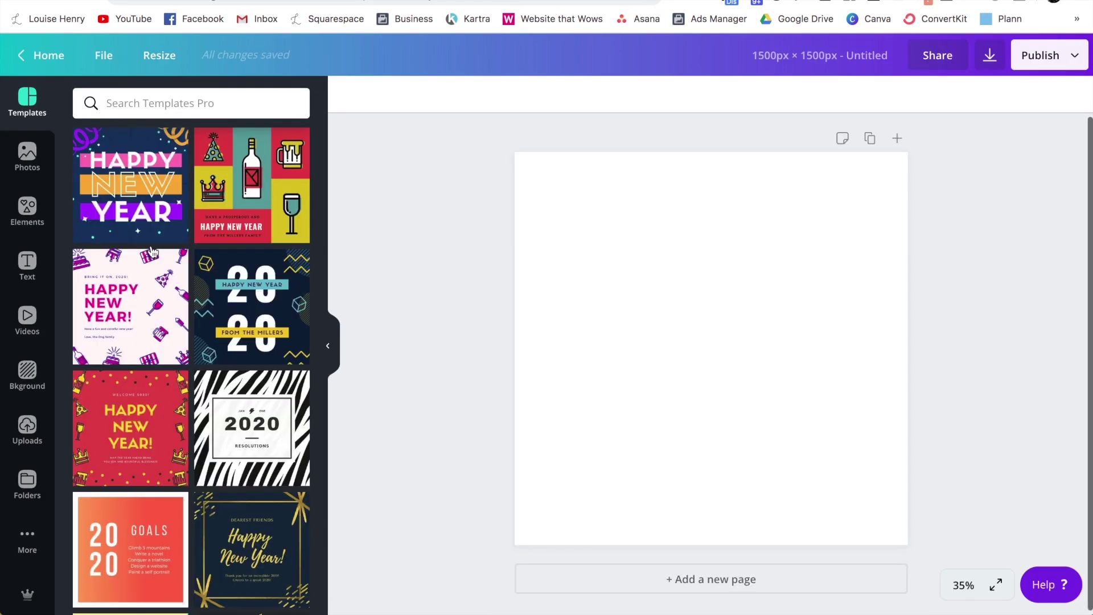
Step: Upload Louise-Henry-Logo-Black.png from Finder into Canva's Uploads panel
{"action": "left_click", "coordinate": [47, 440]}
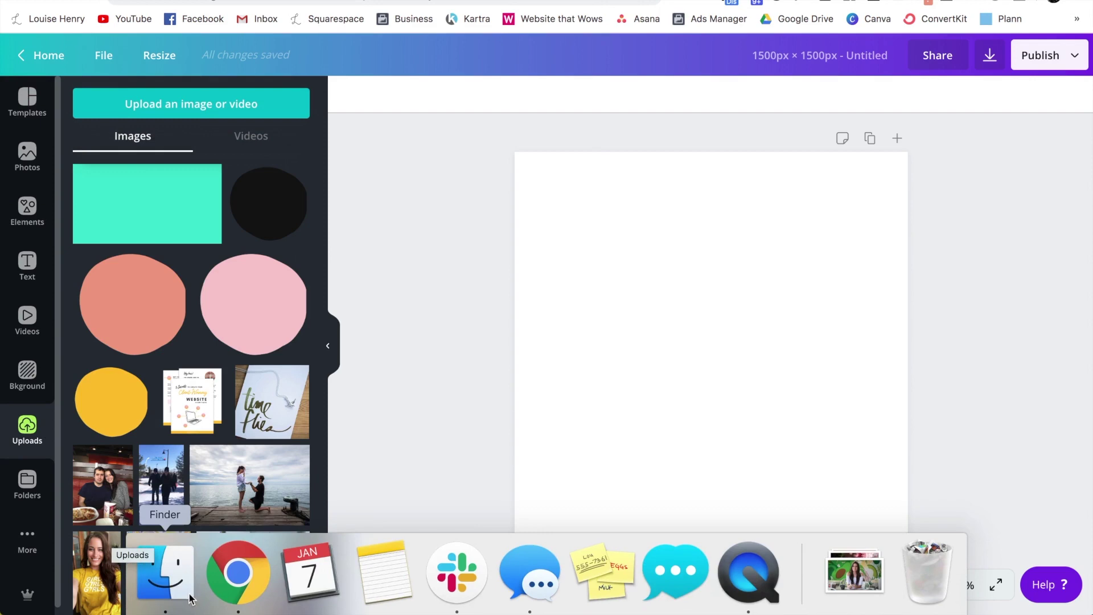
{"action": "left_click", "coordinate": [191, 598]}
{"action": "left_click", "coordinate": [248, 153]}
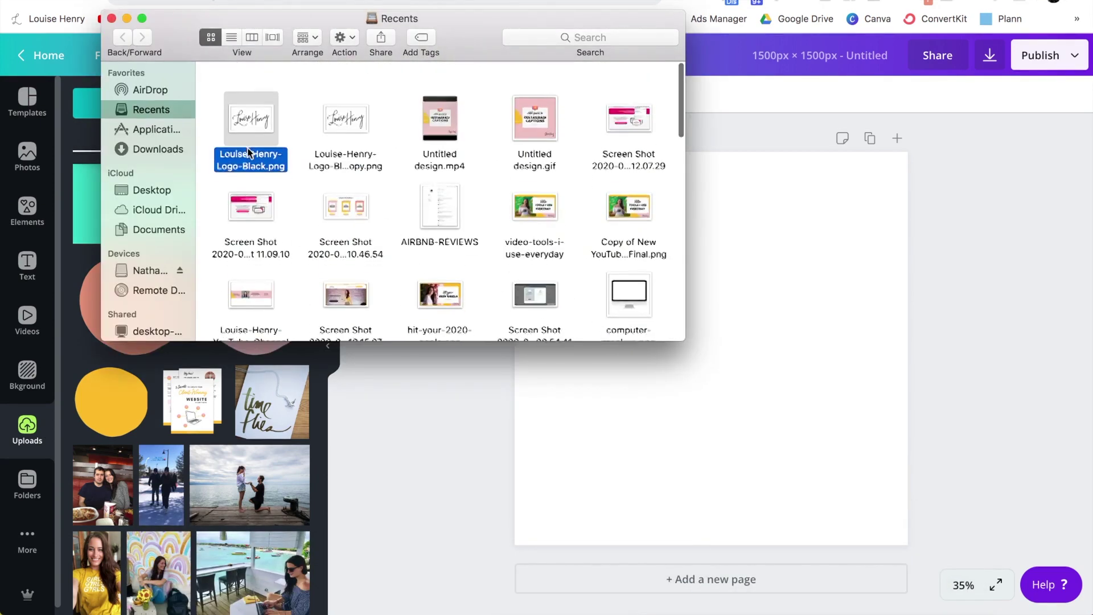
{"action": "scroll", "coordinate": [256, 125], "scroll_direction": "down", "scroll_amount": 1}
{"action": "left_click_drag", "start_coordinate": [168, 37], "coordinate": [367, 37]}
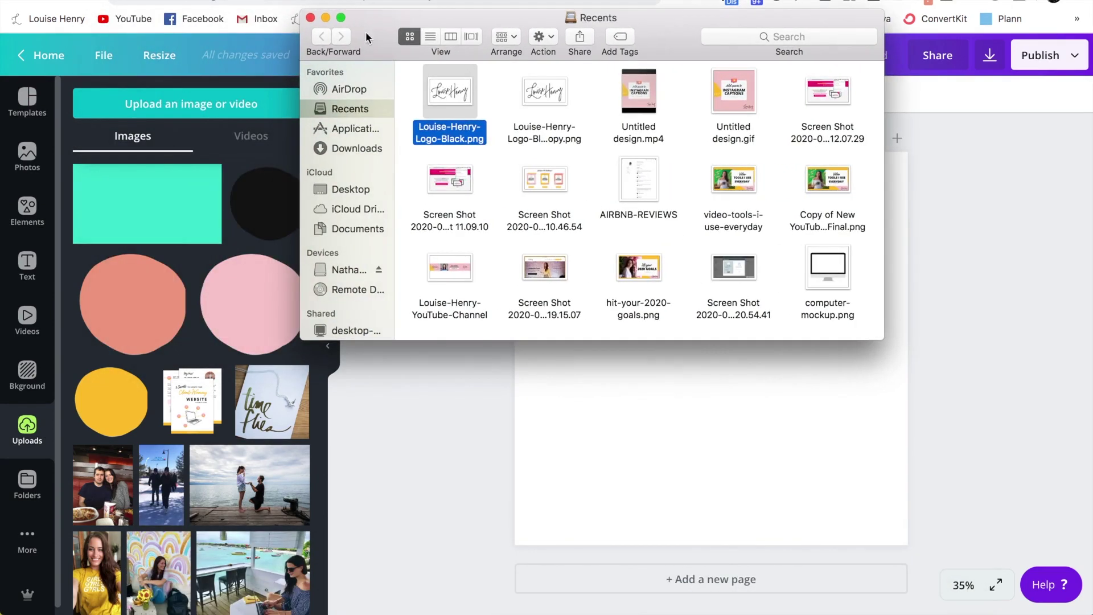
{"action": "left_click_drag", "start_coordinate": [449, 97], "coordinate": [175, 194]}
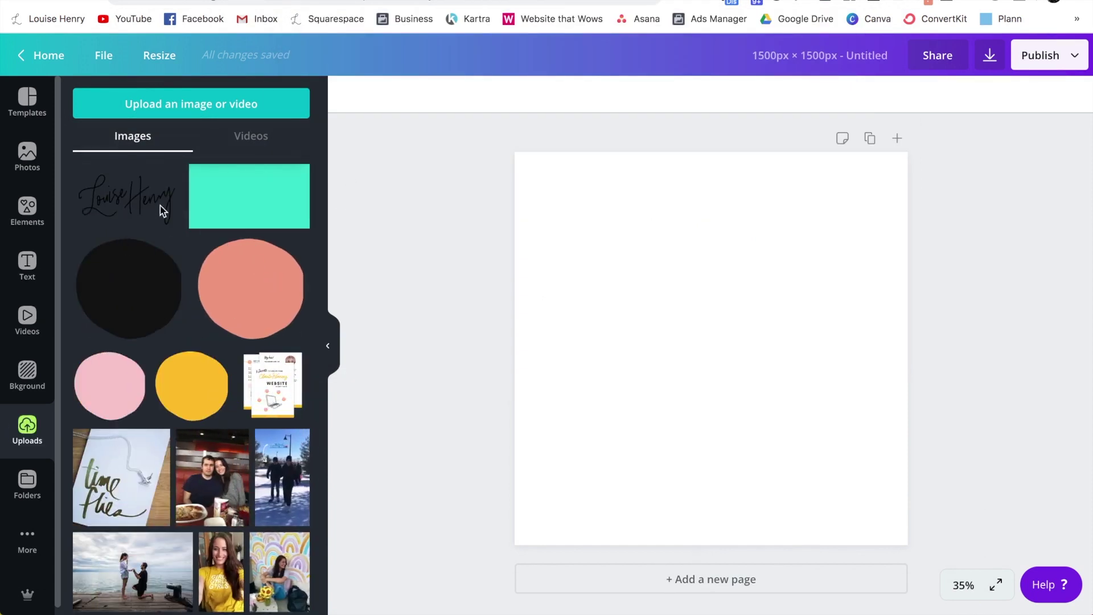
Step: Place the black signature logo on the page, enlarged to span nearly its full width
{"action": "left_click", "coordinate": [123, 205]}
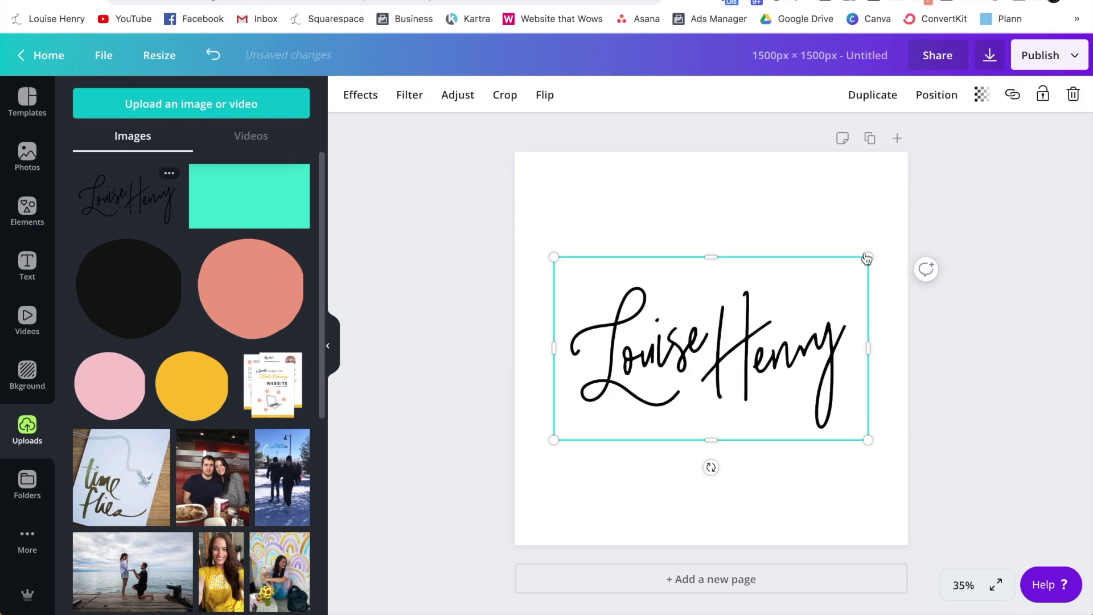
{"action": "left_click_drag", "start_coordinate": [790, 344], "coordinate": [772, 331]}
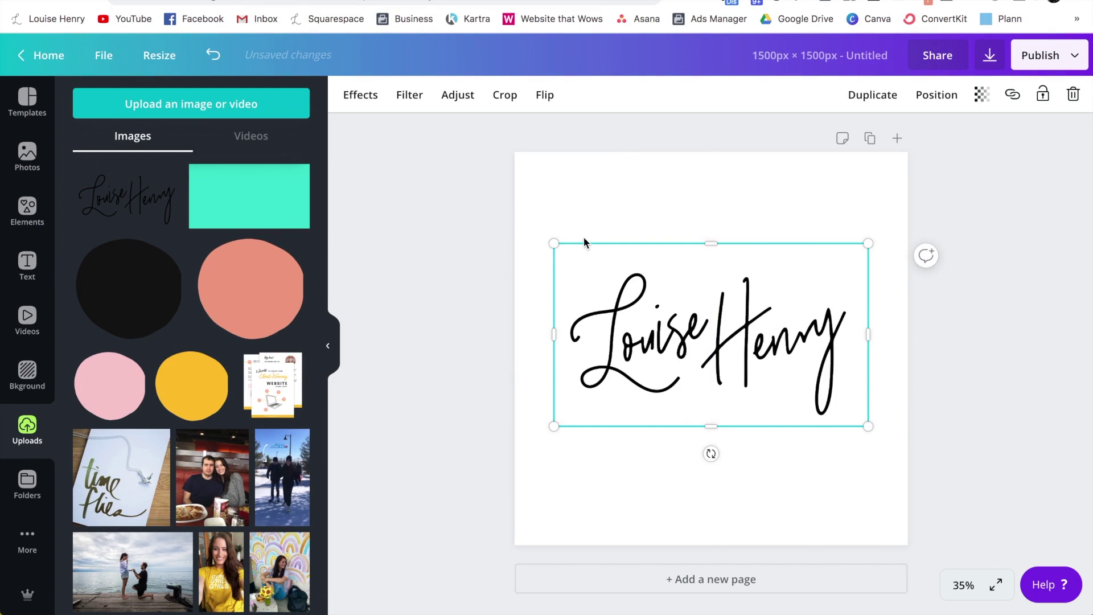
{"action": "left_click_drag", "start_coordinate": [554, 243], "coordinate": [493, 245]}
{"action": "left_click_drag", "start_coordinate": [871, 426], "coordinate": [901, 445]}
{"action": "mouse_move", "coordinate": [741, 323]}
{"action": "left_mouse_down"}
{"action": "mouse_move", "coordinate": [749, 337]}
{"action": "mouse_move", "coordinate": [734, 341]}
{"action": "mouse_move", "coordinate": [751, 341]}
{"action": "left_mouse_up"}
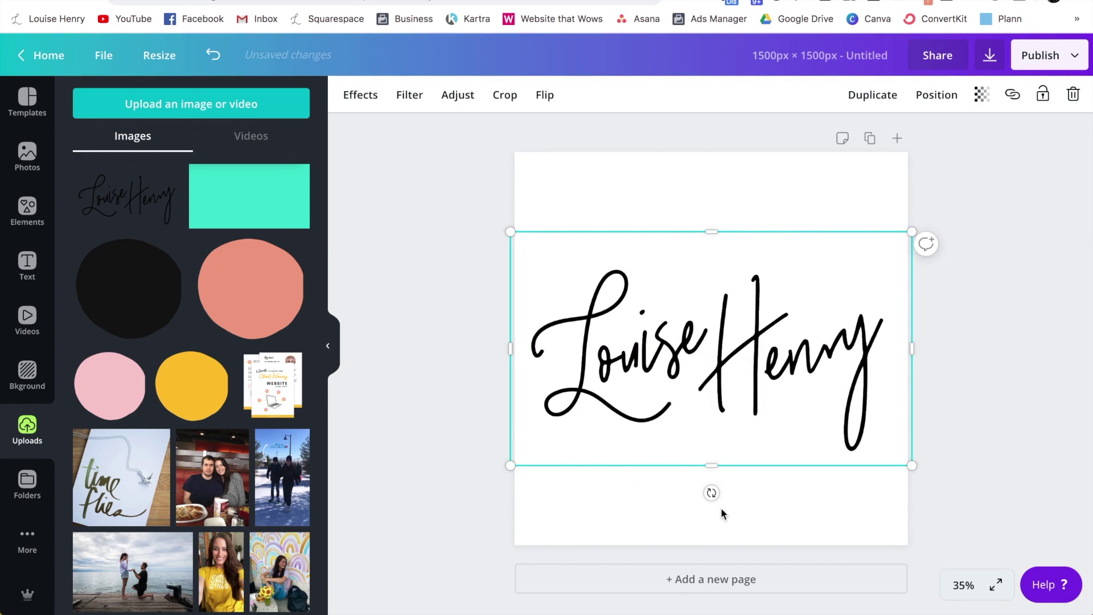
{"action": "left_click", "coordinate": [1053, 319]}
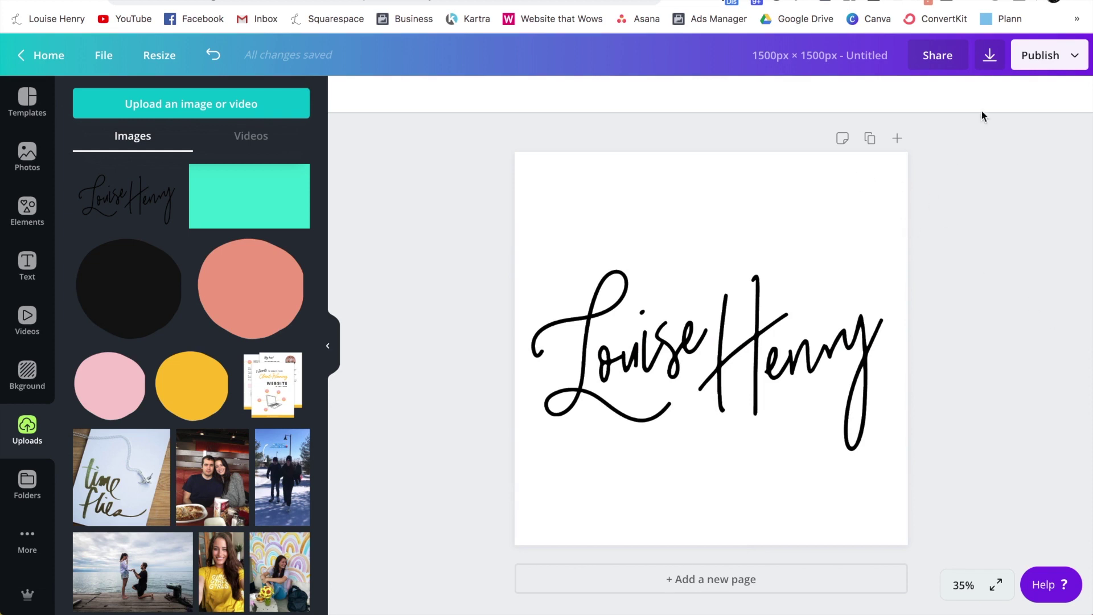
Step: Download the design as a PNG and rename the file to Louise-Henry-Logo.png
{"action": "left_click", "coordinate": [989, 57]}
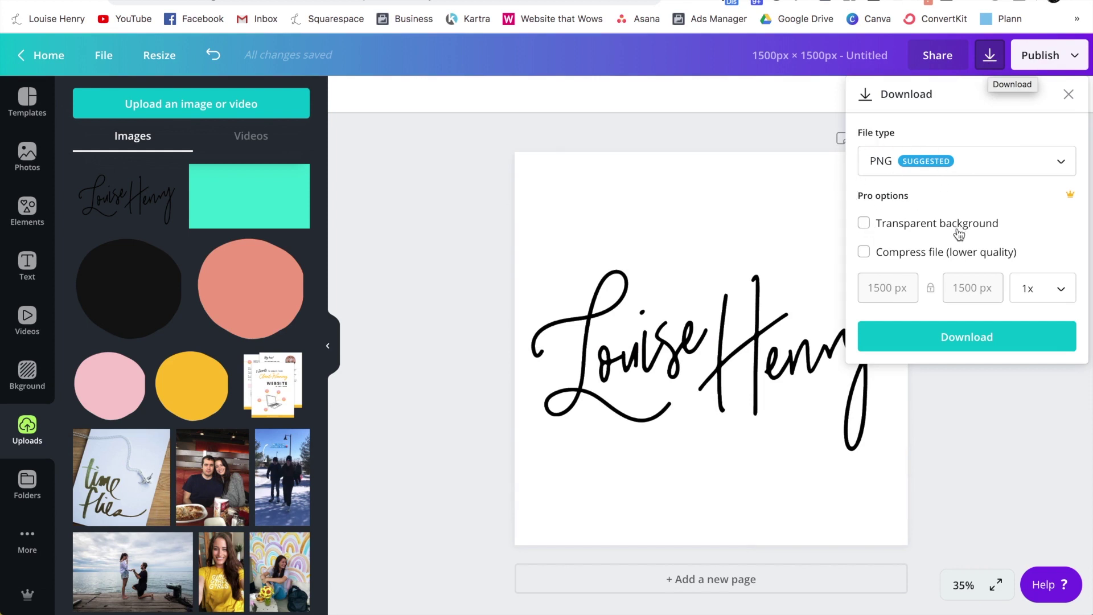
{"action": "left_click", "coordinate": [964, 326]}
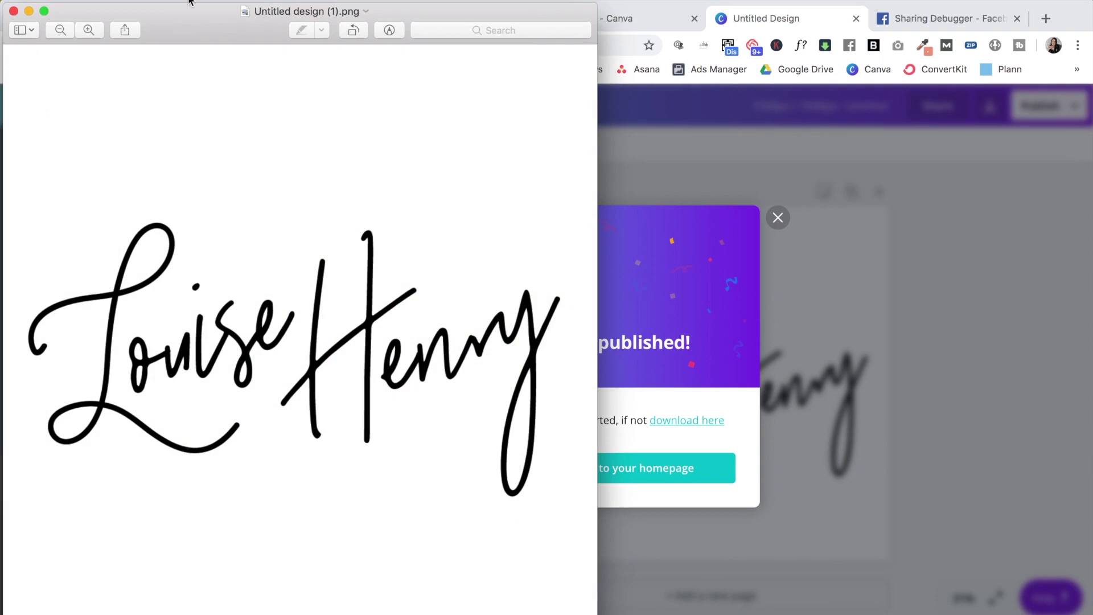
{"action": "left_click", "coordinate": [276, 13]}
{"action": "left_click_drag", "start_coordinate": [349, 43], "coordinate": [217, 41]}
{"action": "type", "text": "Louise-"}
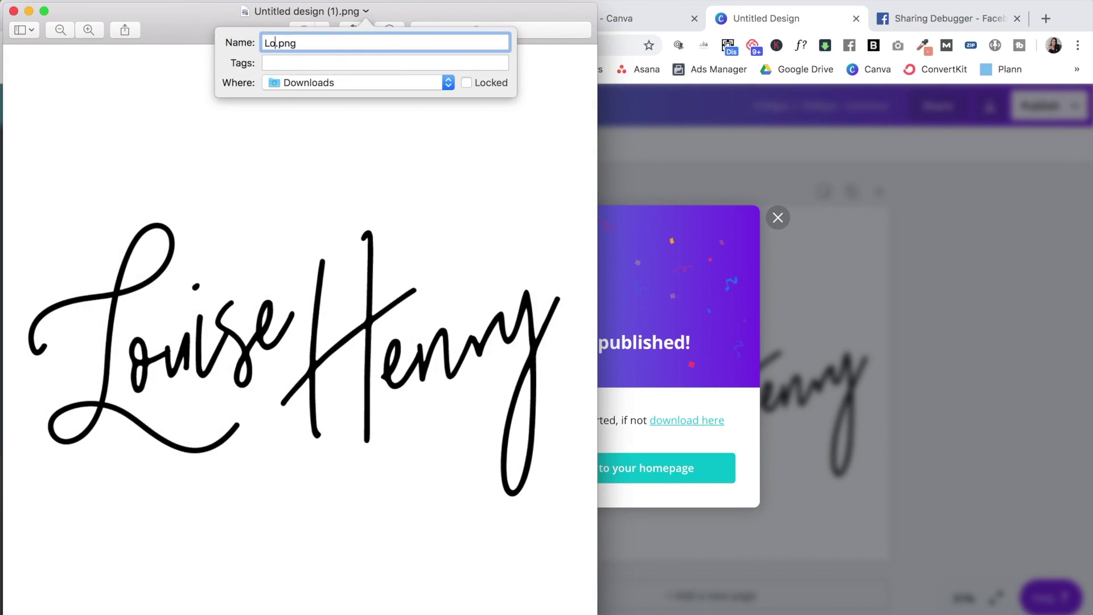
{"action": "type", "text": "Henry-Logo"}
{"action": "key", "text": "Return"}
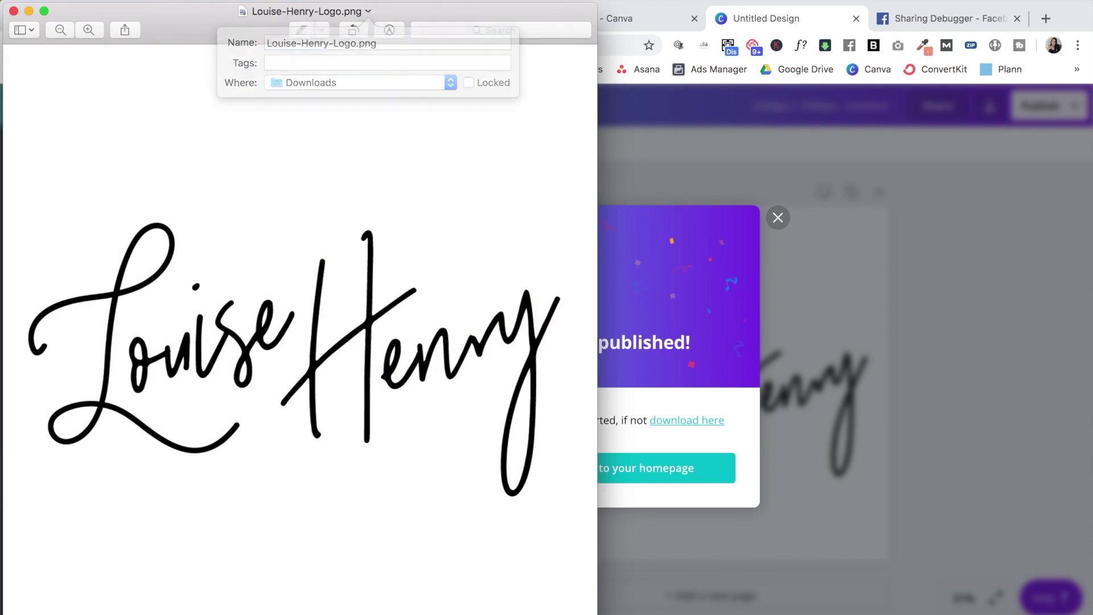
{"action": "left_click", "coordinate": [600, 203]}
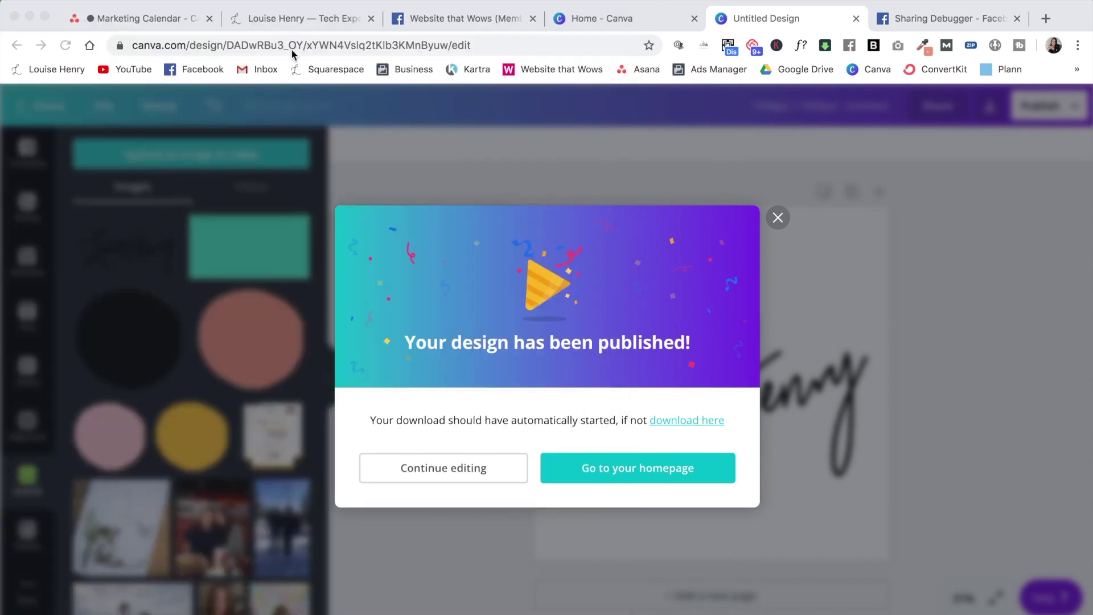
{"action": "left_click", "coordinate": [278, 17]}
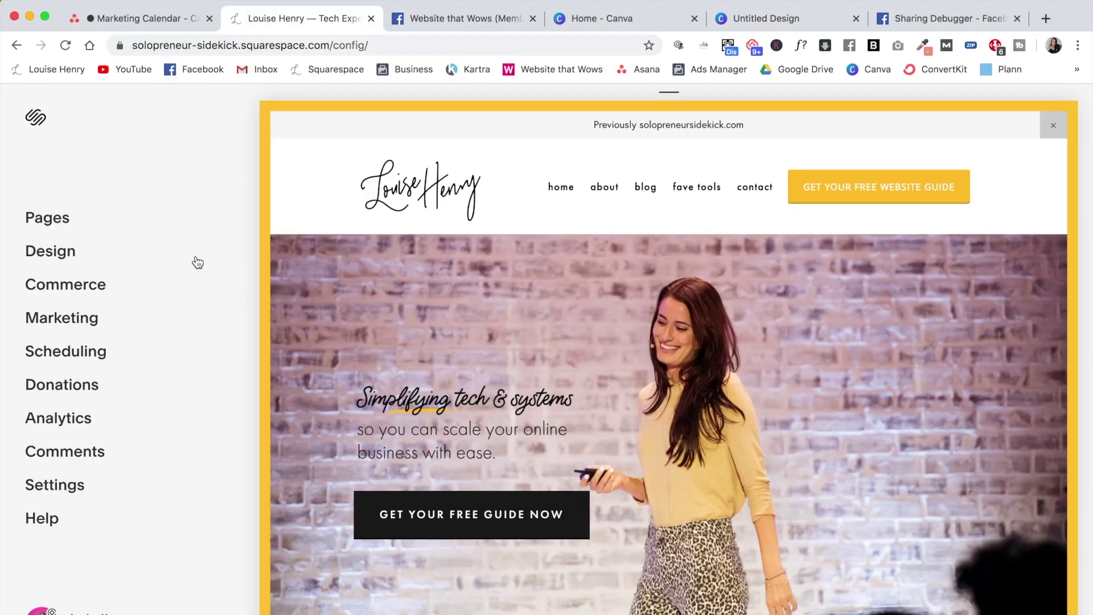
Step: In Design > Logo & Title, replace the Social Sharing Logo with Louise-Henry-Logo.png and save
{"action": "left_click", "coordinate": [58, 256]}
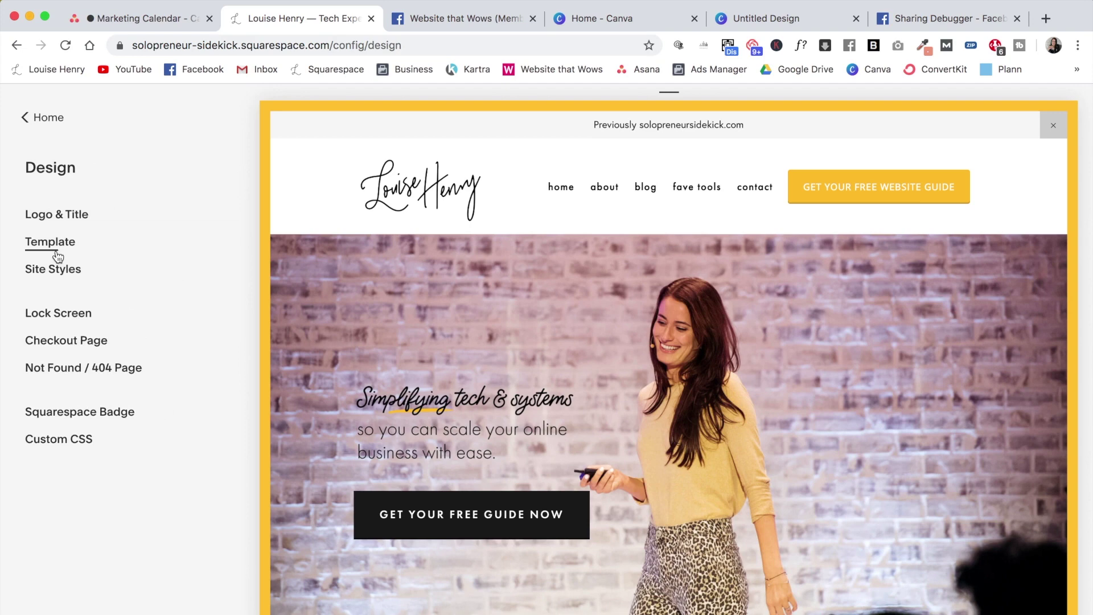
{"action": "left_click", "coordinate": [71, 213]}
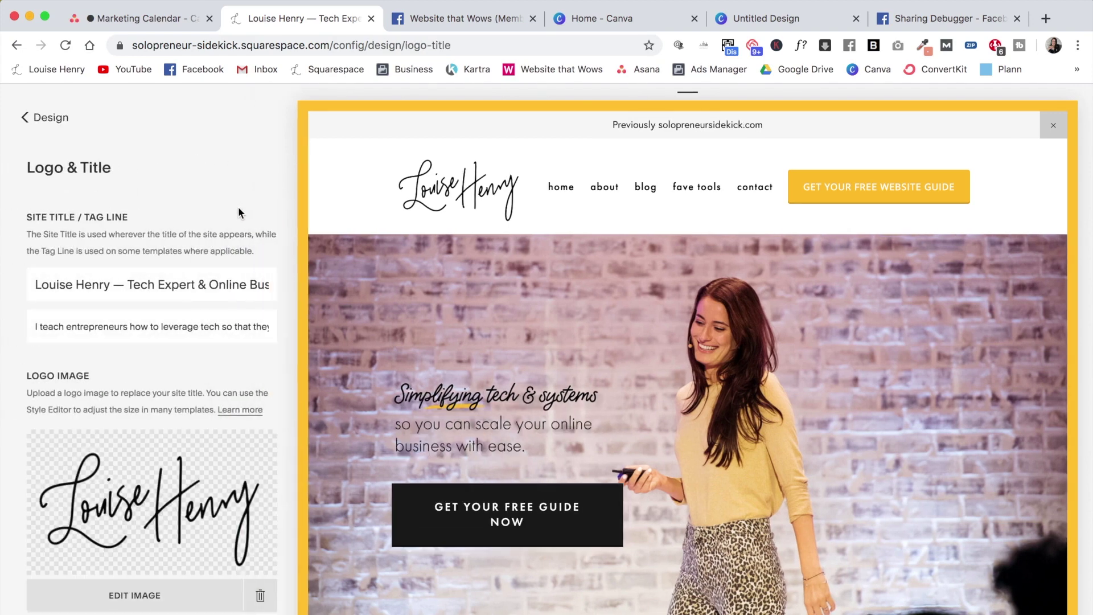
{"action": "scroll", "coordinate": [238, 207], "scroll_direction": "down", "scroll_amount": 7}
{"action": "scroll", "coordinate": [238, 207], "scroll_direction": "down", "scroll_amount": 4}
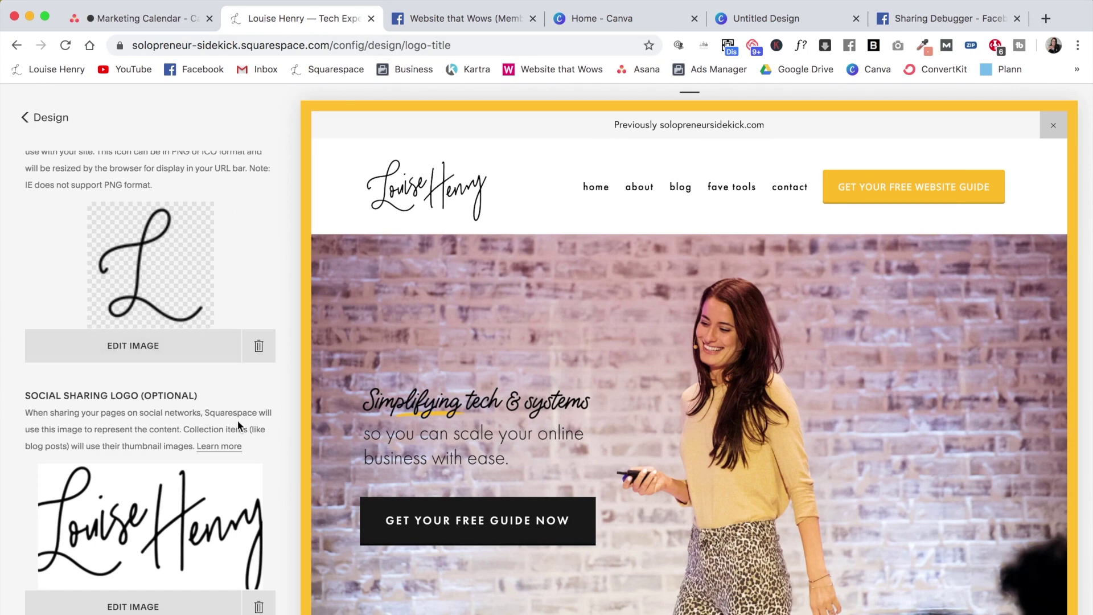
{"action": "left_click", "coordinate": [258, 605]}
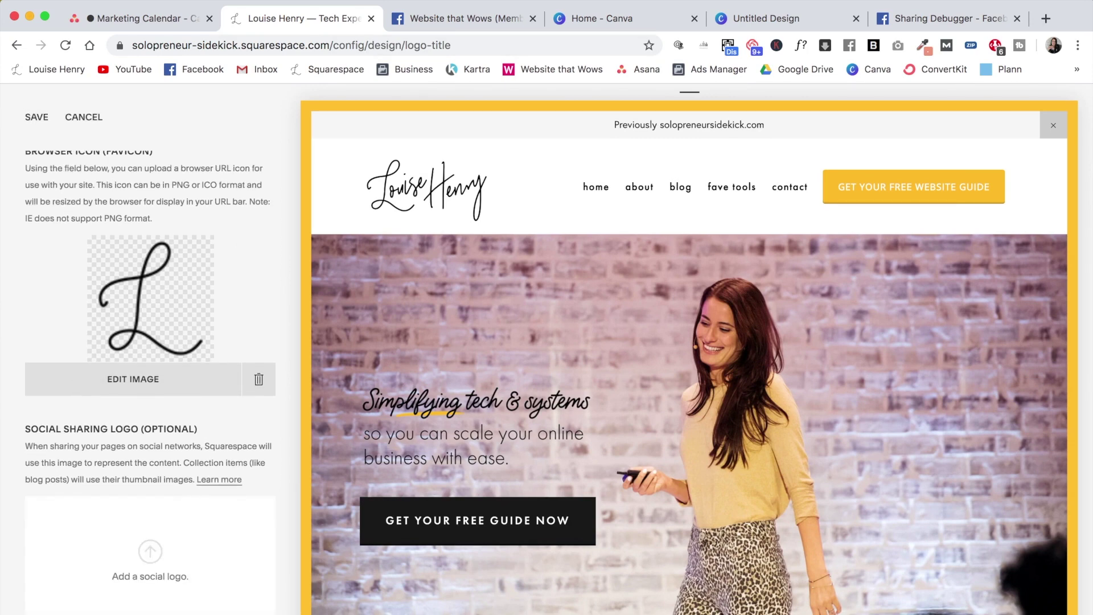
{"action": "left_click", "coordinate": [157, 561]}
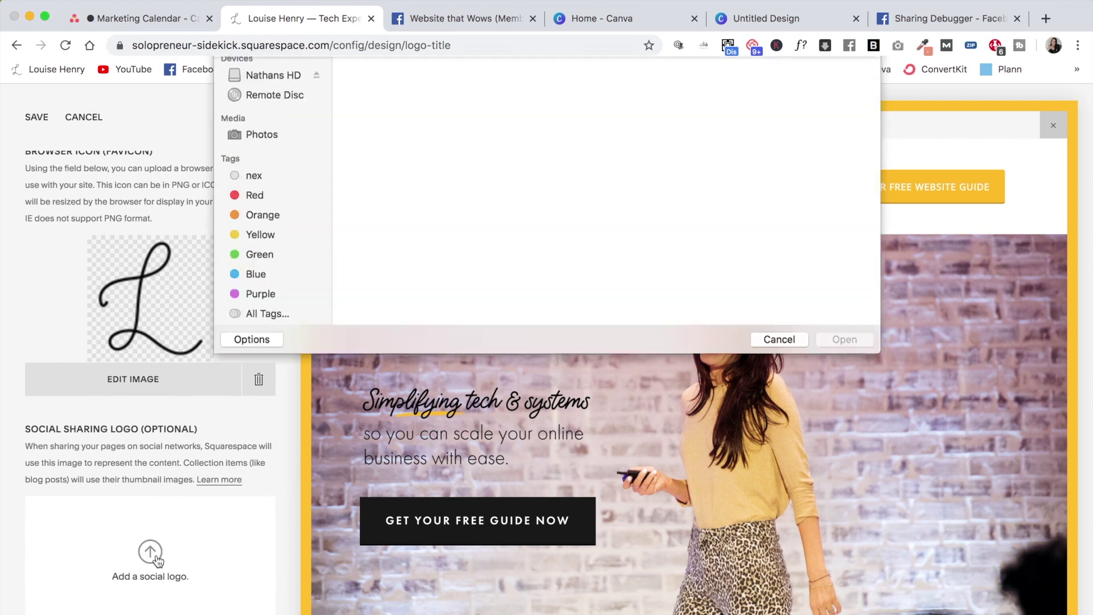
{"action": "left_click", "coordinate": [341, 73]}
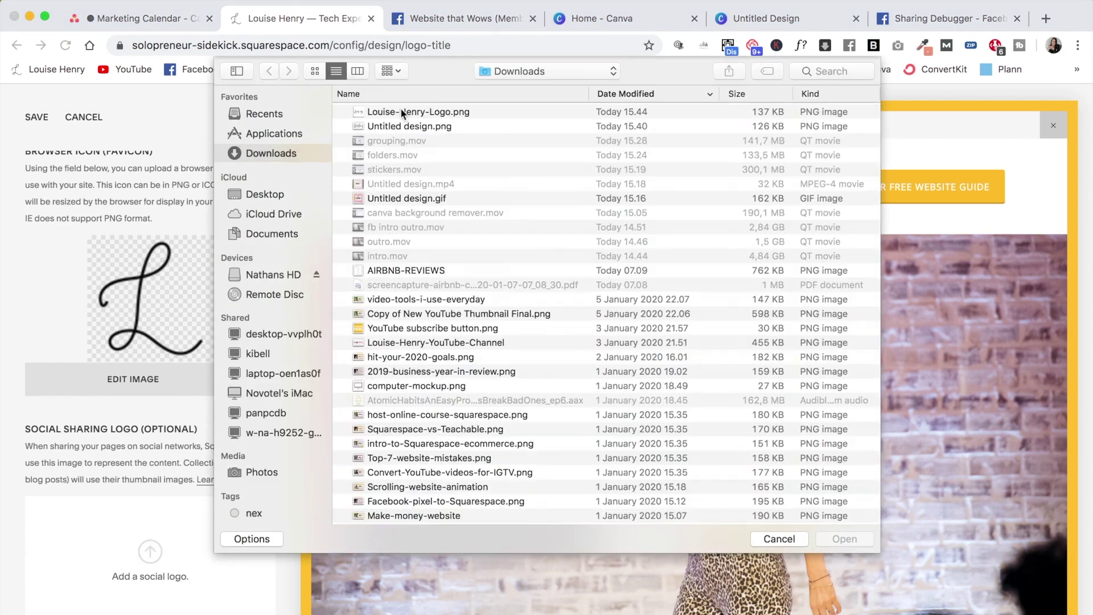
{"action": "double_click", "coordinate": [402, 108]}
{"action": "left_click", "coordinate": [37, 117]}
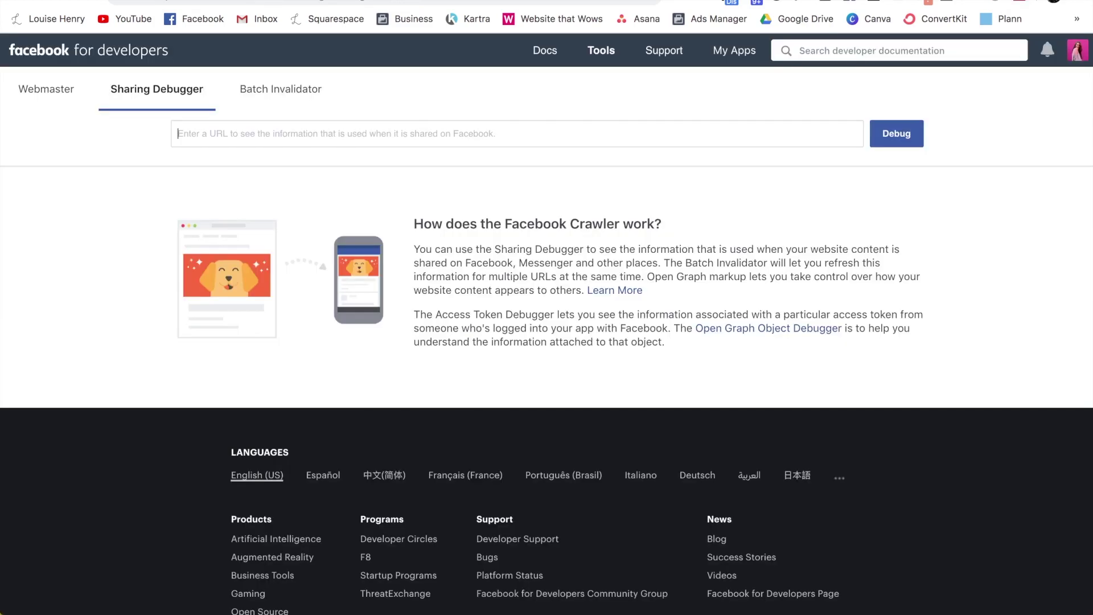
{"action": "type", "text": "htt"}
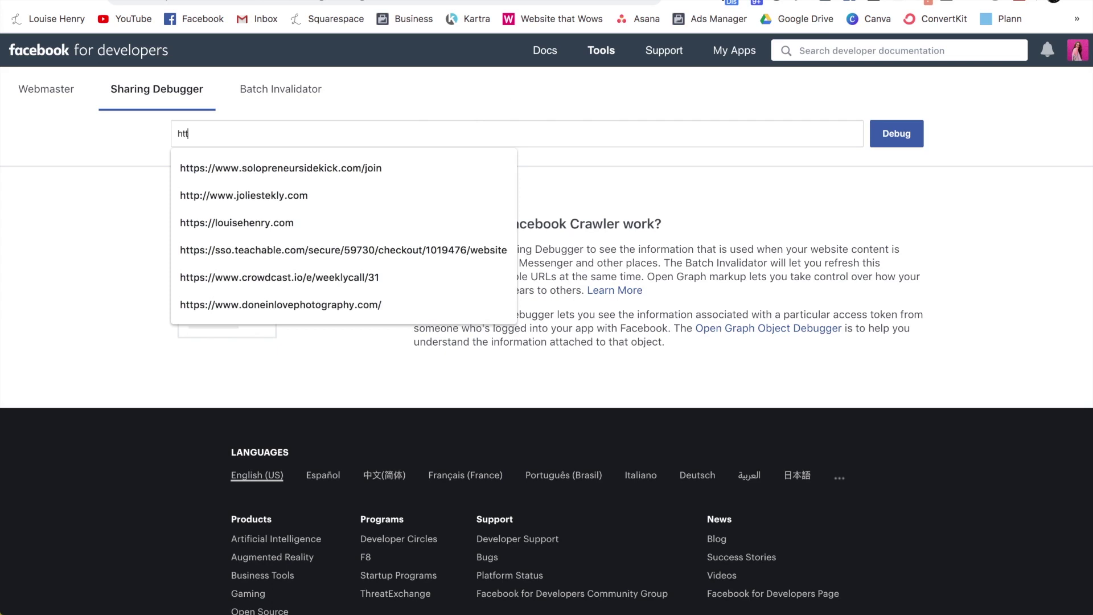
{"action": "type", "text": "ps://louisehenry.com"}
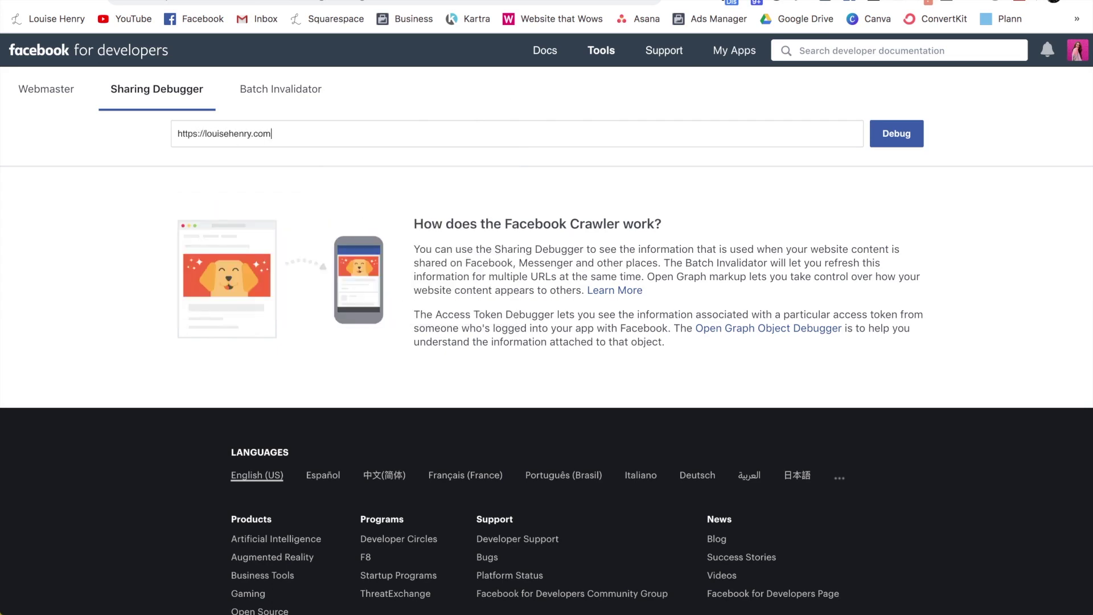
{"action": "left_click", "coordinate": [882, 137]}
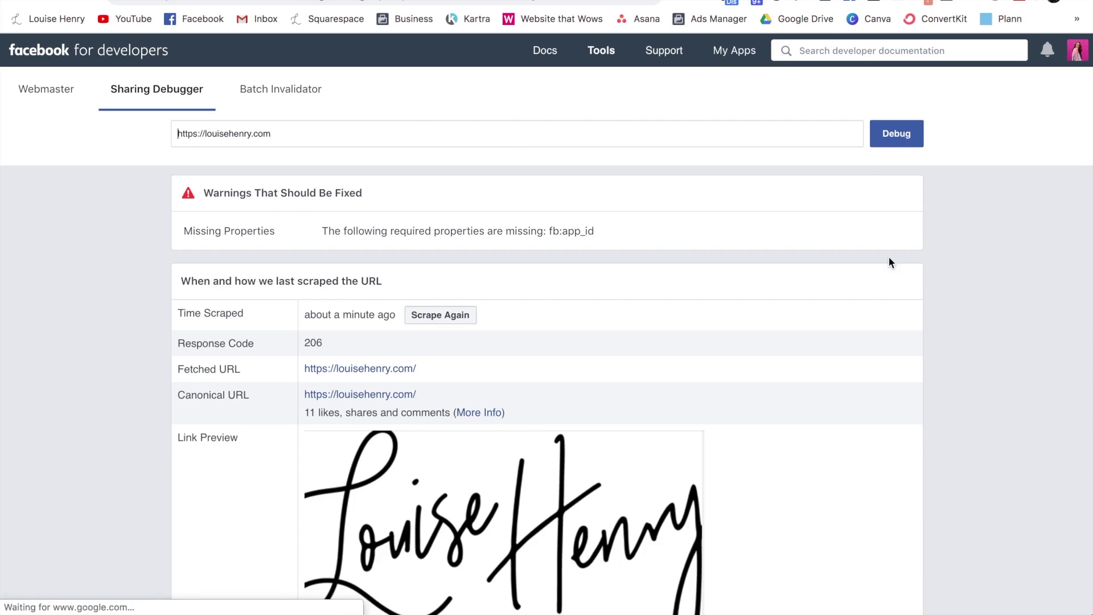
{"action": "scroll", "coordinate": [889, 260], "scroll_direction": "down", "scroll_amount": 2}
{"action": "scroll", "coordinate": [891, 261], "scroll_direction": "down", "scroll_amount": 2}
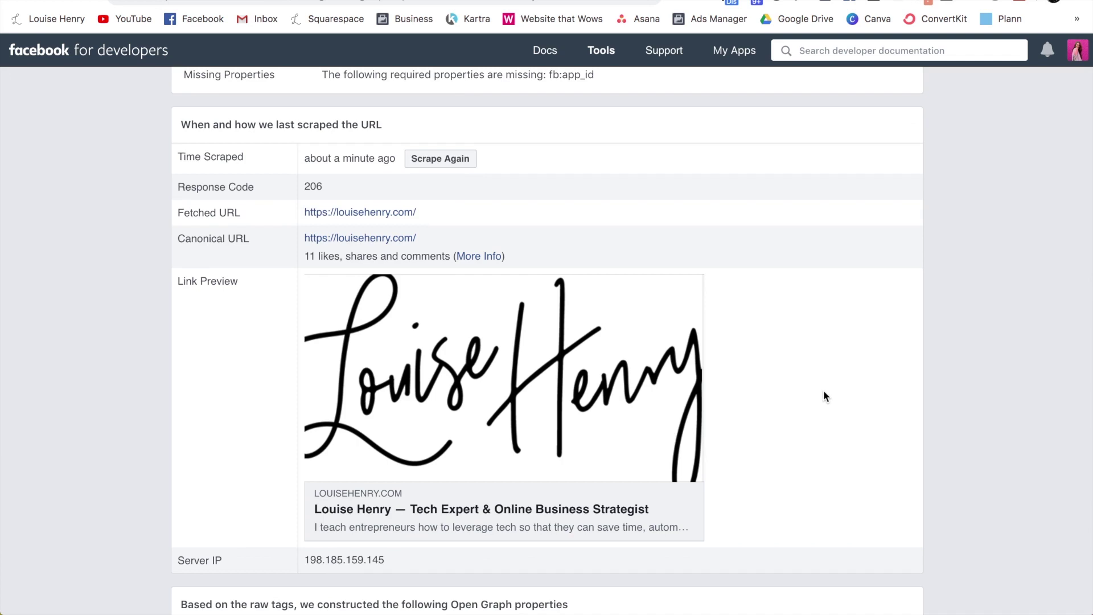
{"action": "left_click", "coordinate": [446, 162]}
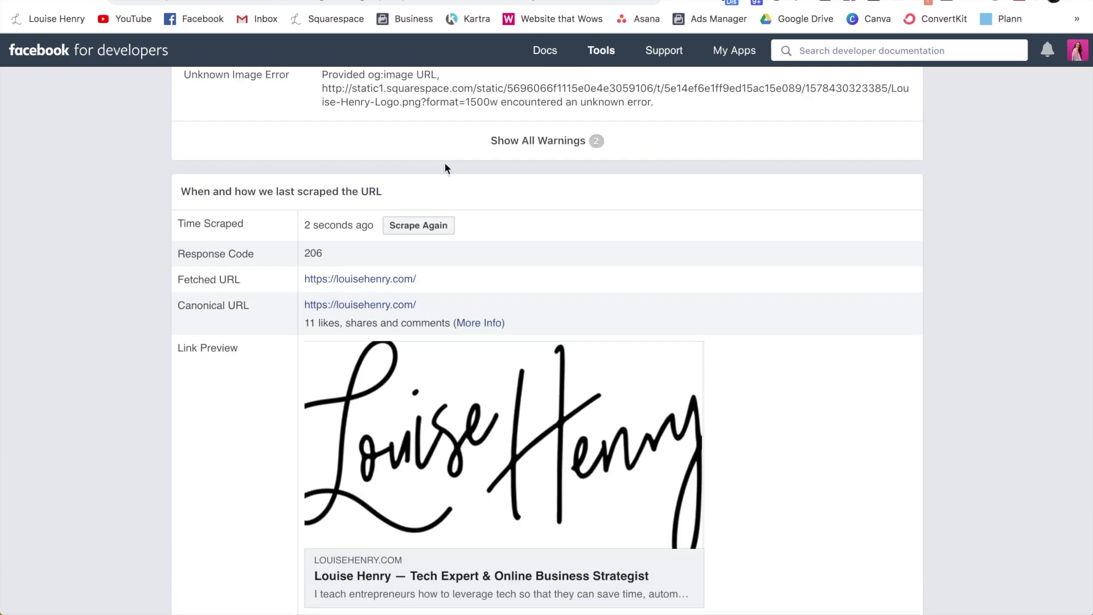
{"action": "left_click", "coordinate": [421, 227]}
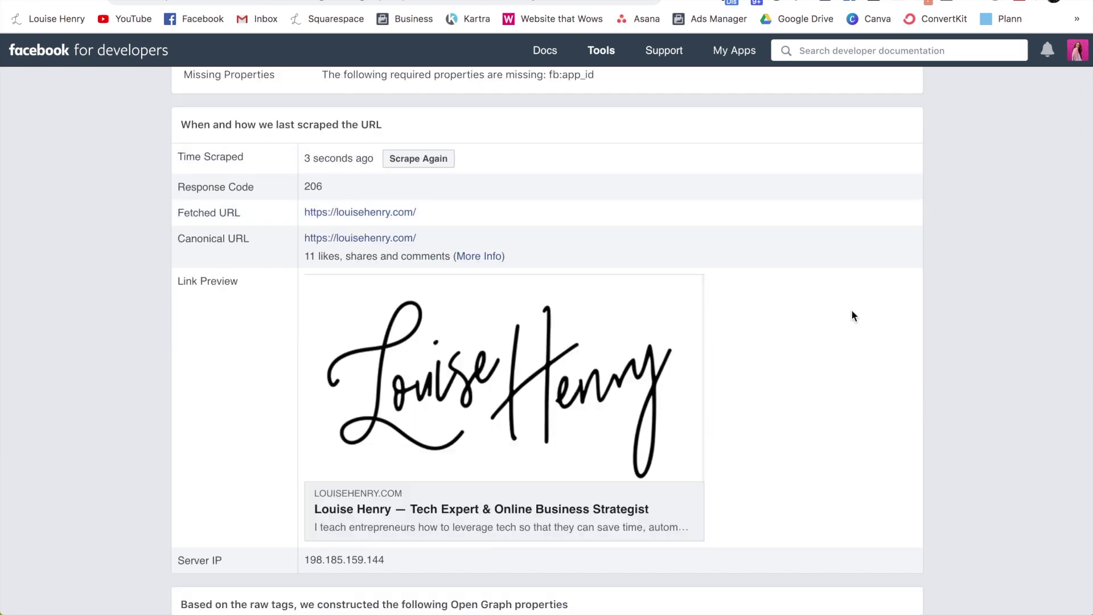
{"action": "scroll", "coordinate": [852, 313], "scroll_direction": "down", "scroll_amount": 1}
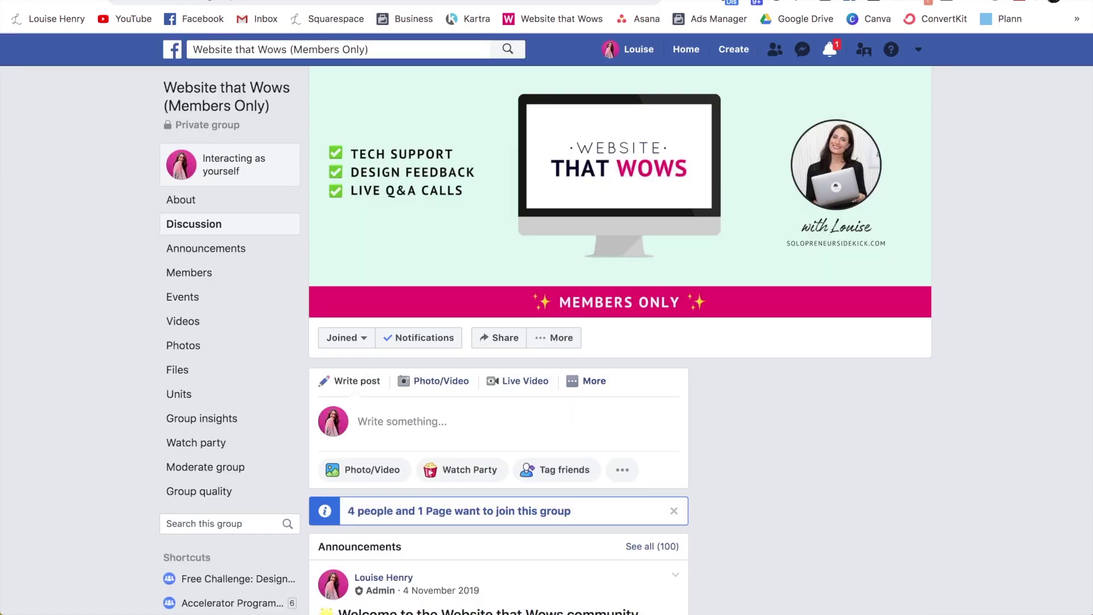
Step: Test the site link's preview in a draft group post, then discard the draft
{"action": "scroll", "coordinate": [477, 153], "scroll_direction": "down", "scroll_amount": 5}
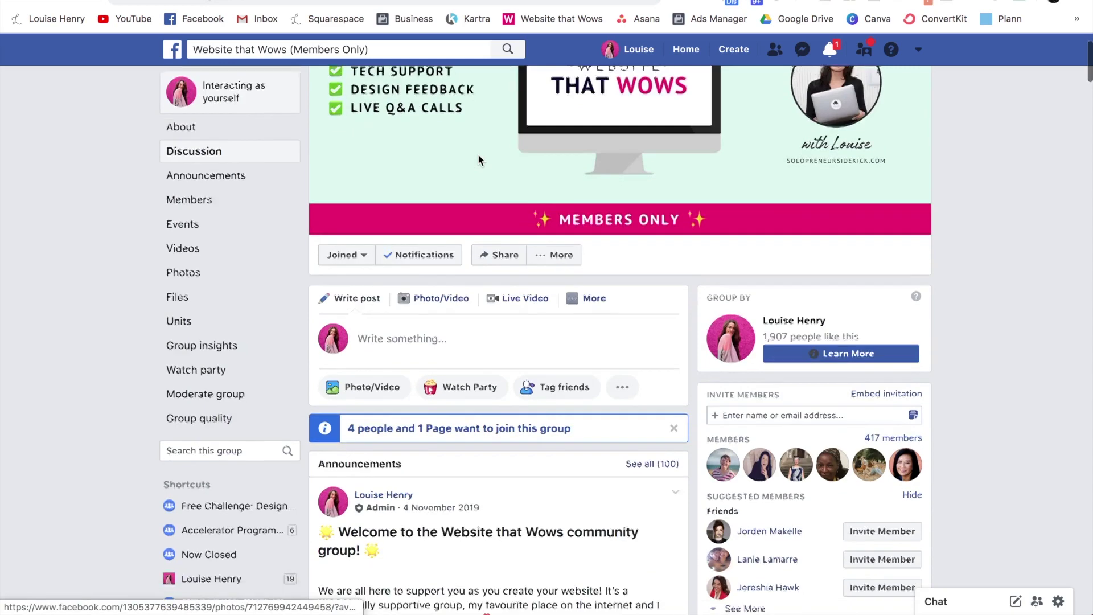
{"action": "left_click", "coordinate": [438, 283]}
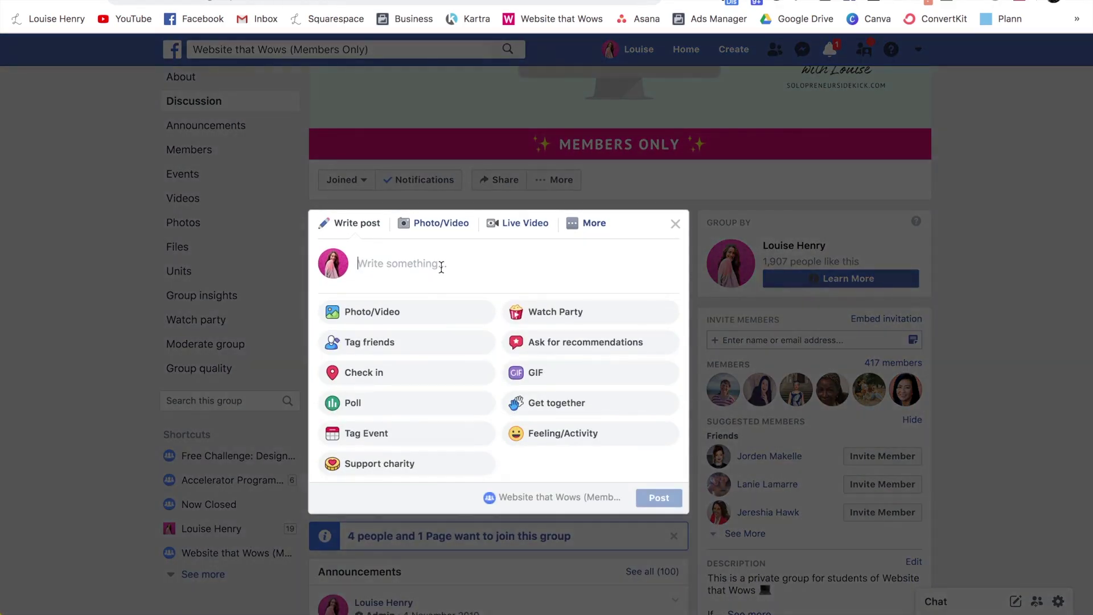
{"action": "type", "text": "https://louisehenry.com"}
{"action": "scroll", "coordinate": [512, 214], "scroll_direction": "down", "scroll_amount": 2}
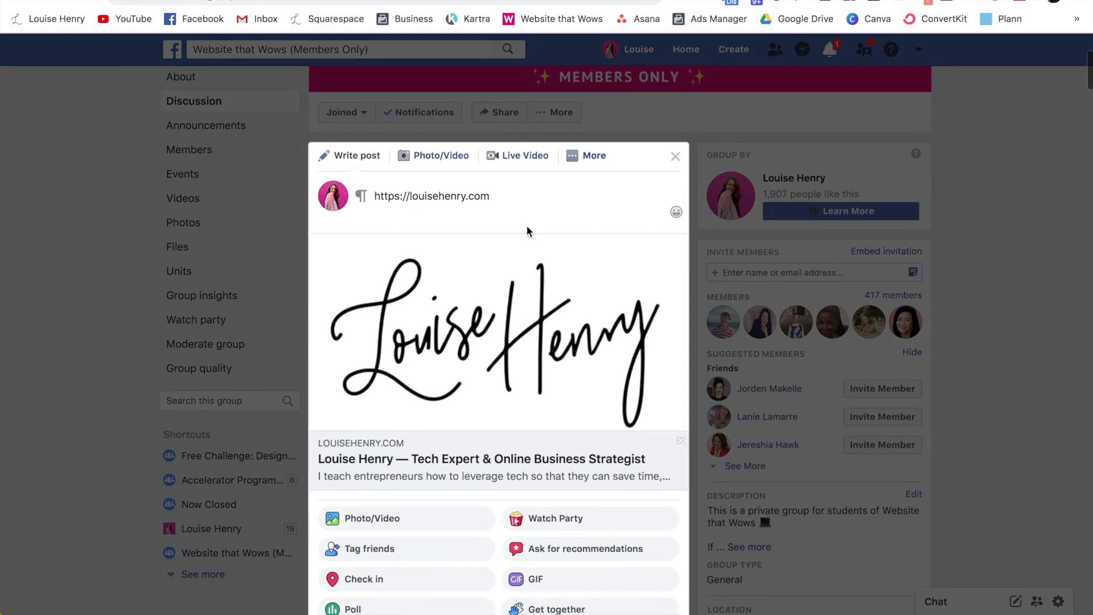
{"action": "left_click", "coordinate": [675, 156]}
{"action": "scroll", "coordinate": [962, 166], "scroll_direction": "down", "scroll_amount": 10}
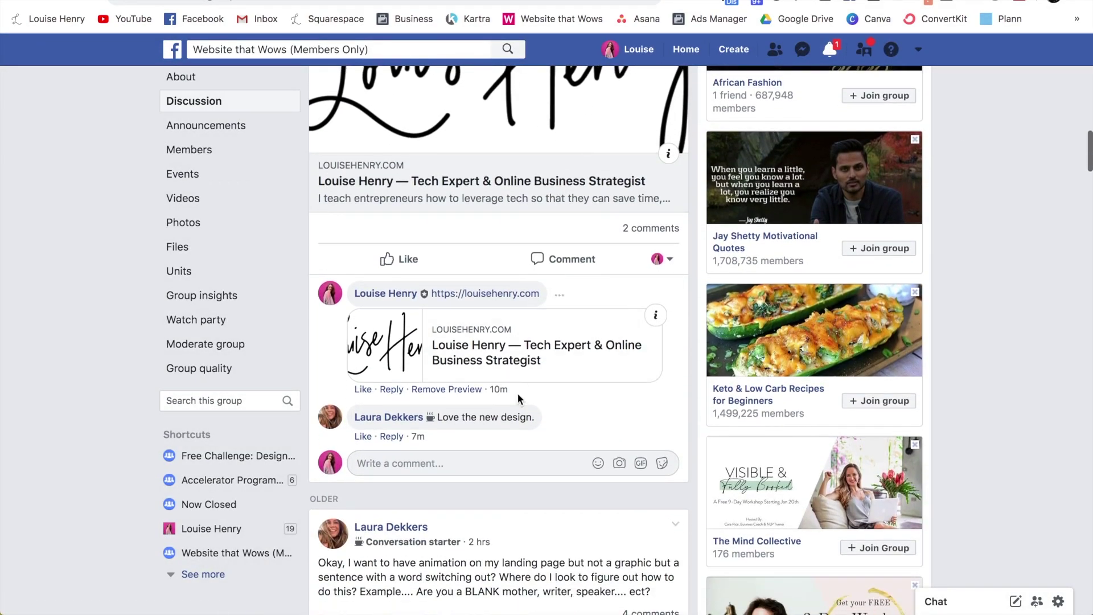
{"action": "left_click", "coordinate": [453, 461]}
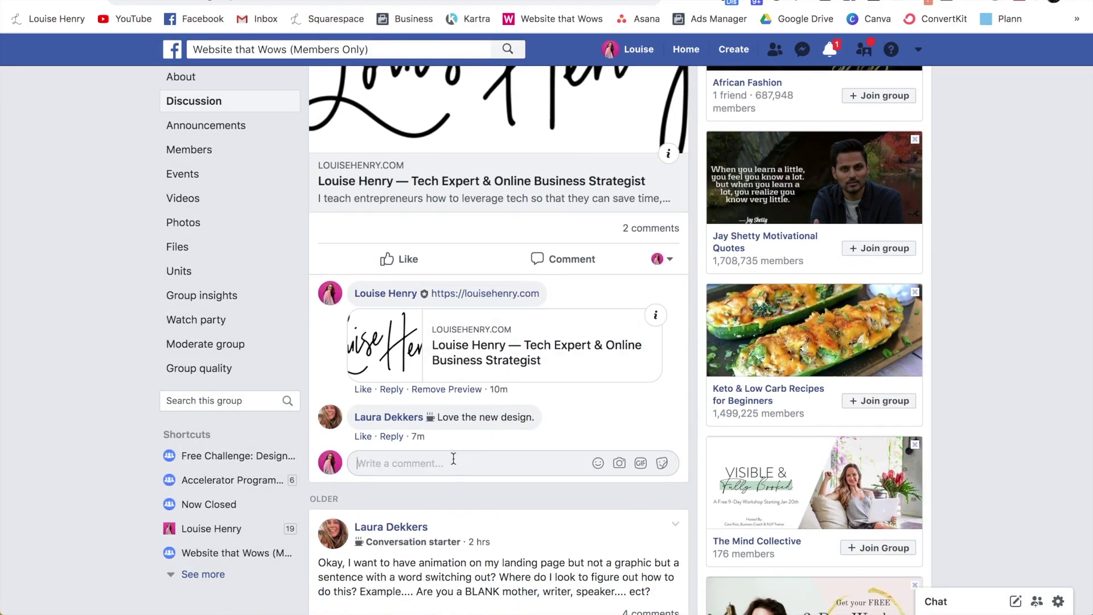
{"action": "type", "text": "https"}
{"action": "type", "text": "isehenry.com"}
{"action": "key", "text": "Return"}
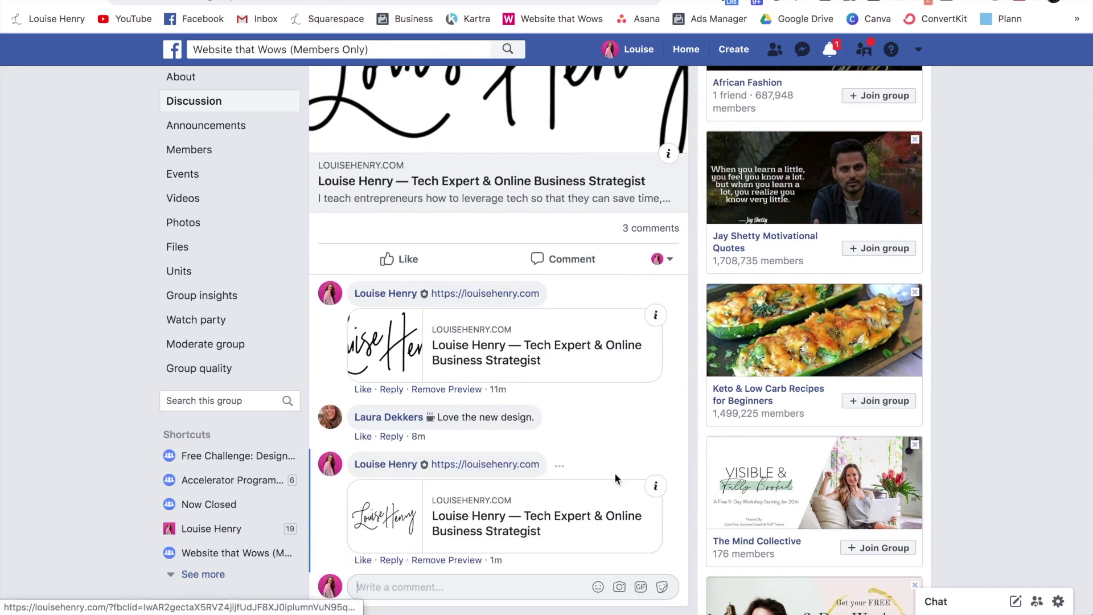
{"action": "scroll", "coordinate": [671, 450], "scroll_direction": "down", "scroll_amount": 3}
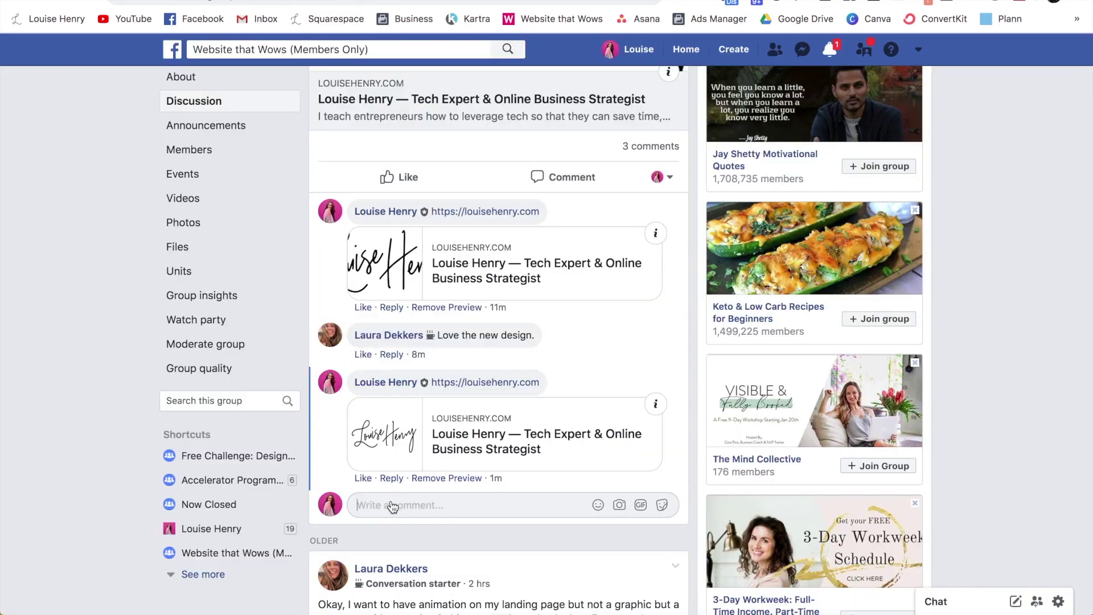
Step: React Love to the comment, then leave the Design settings for Squarespace's Pages panel
{"action": "mouse_move", "coordinate": [372, 355]}
{"action": "left_click", "coordinate": [400, 328]}
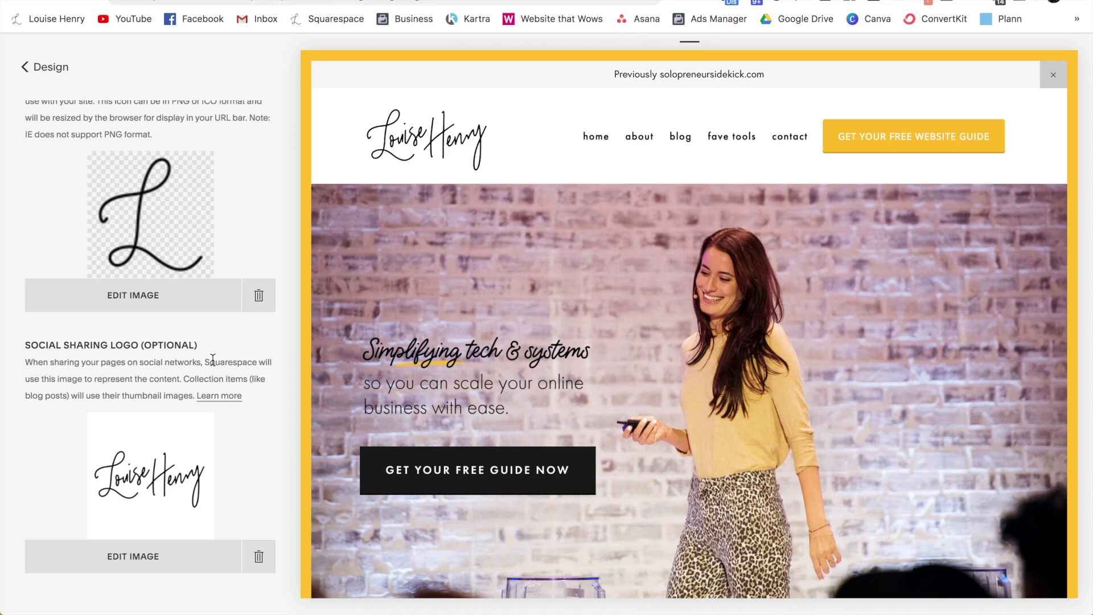
{"action": "left_click", "coordinate": [38, 69]}
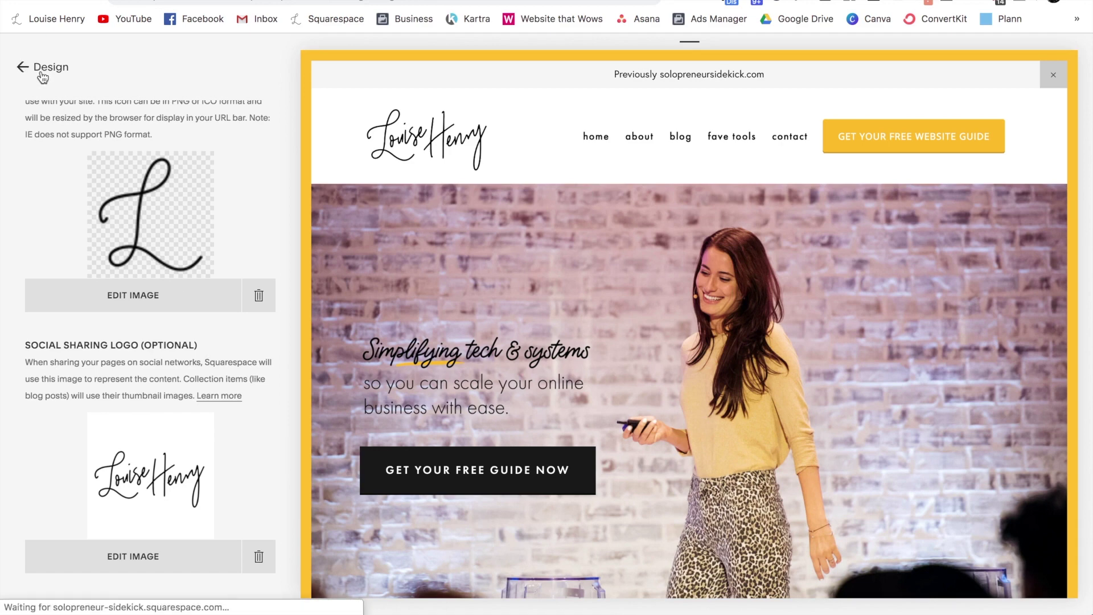
{"action": "left_click", "coordinate": [41, 73]}
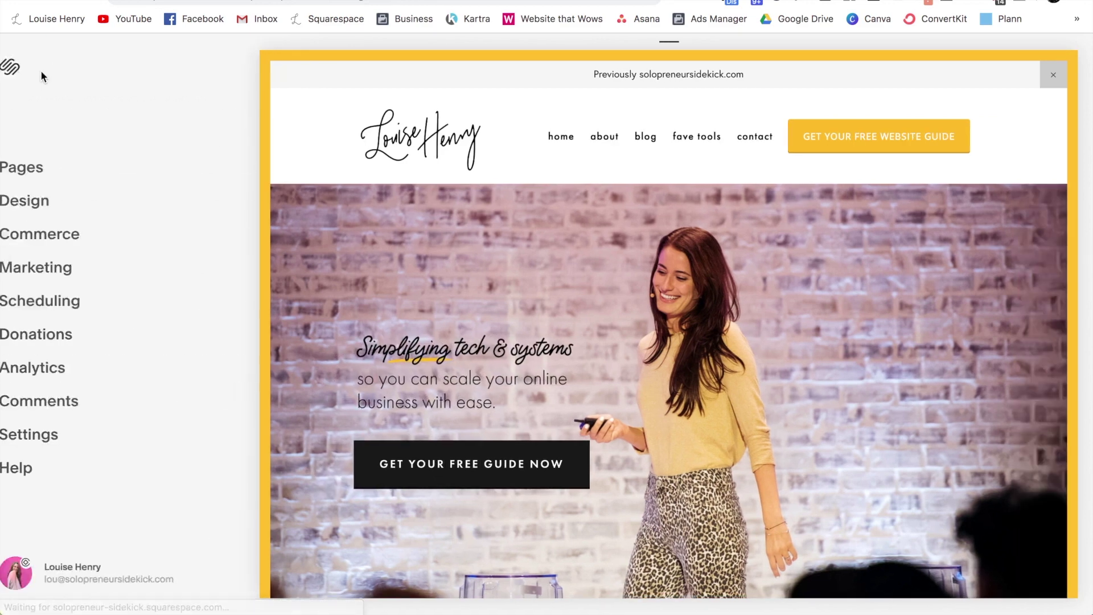
{"action": "left_click", "coordinate": [56, 172]}
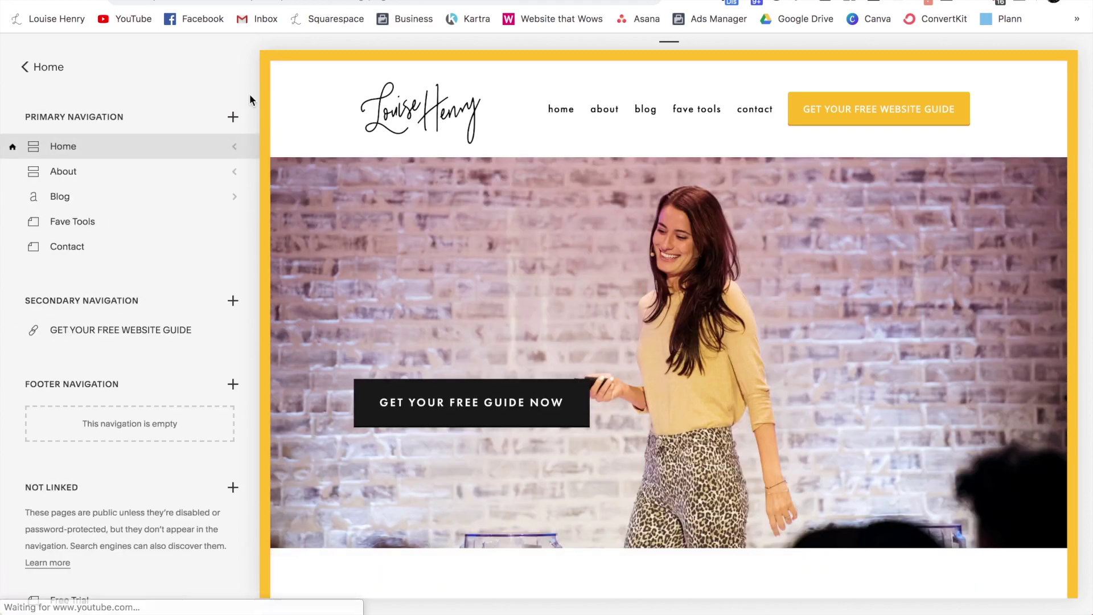
Step: Set the Home page's social image to the on-stage photo from Downloads and save
{"action": "mouse_move", "coordinate": [213, 147]}
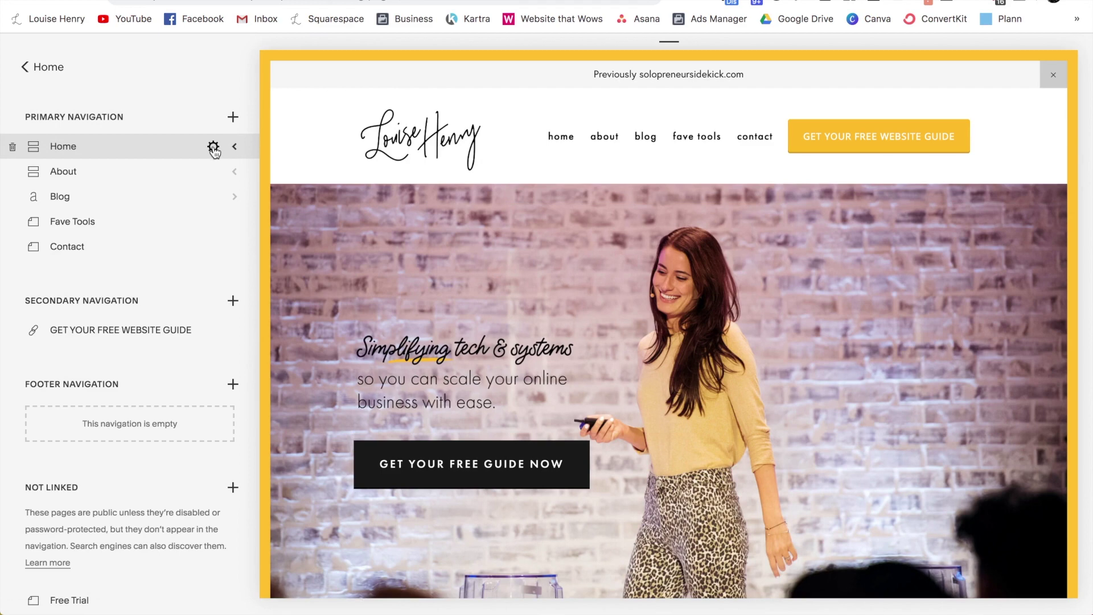
{"action": "left_click", "coordinate": [213, 147]}
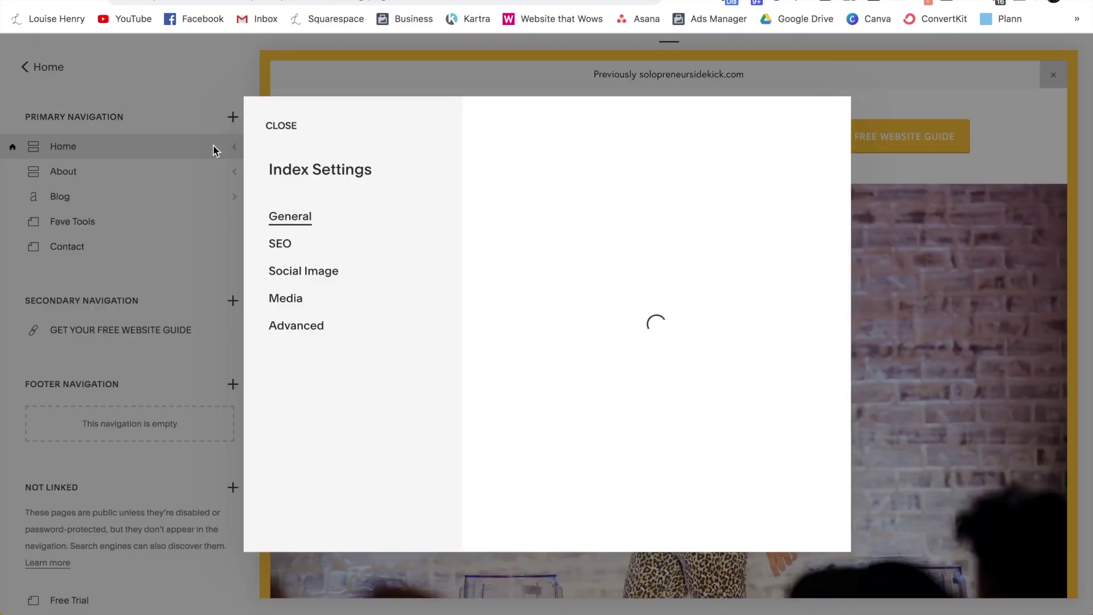
{"action": "left_click", "coordinate": [305, 281]}
{"action": "scroll", "coordinate": [819, 233], "scroll_direction": "down", "scroll_amount": 5}
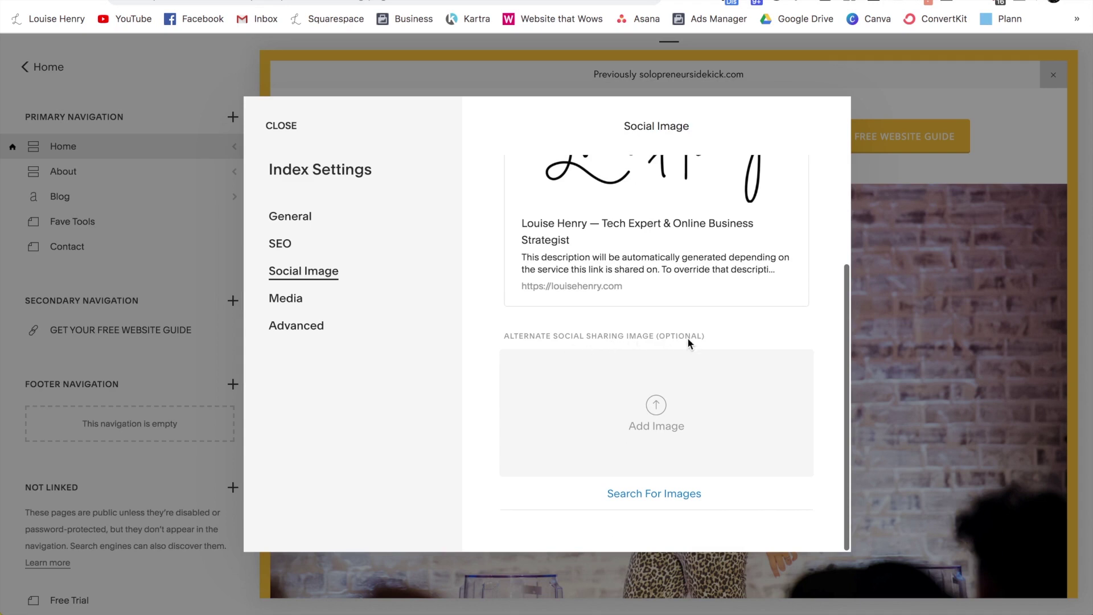
{"action": "left_click", "coordinate": [659, 427]}
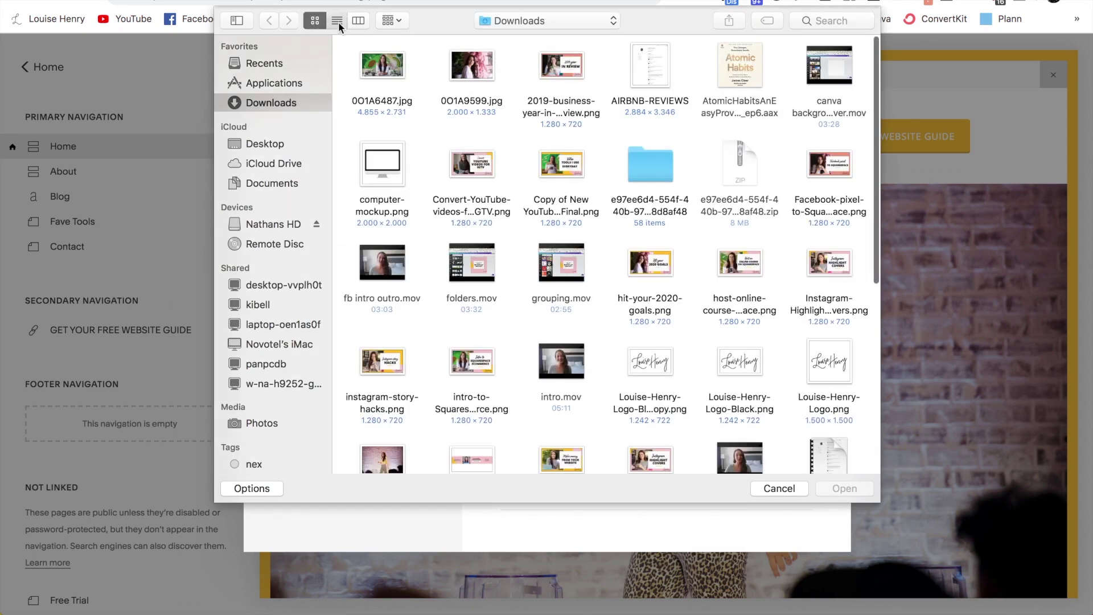
{"action": "left_click", "coordinate": [337, 20]}
{"action": "double_click", "coordinate": [380, 61]}
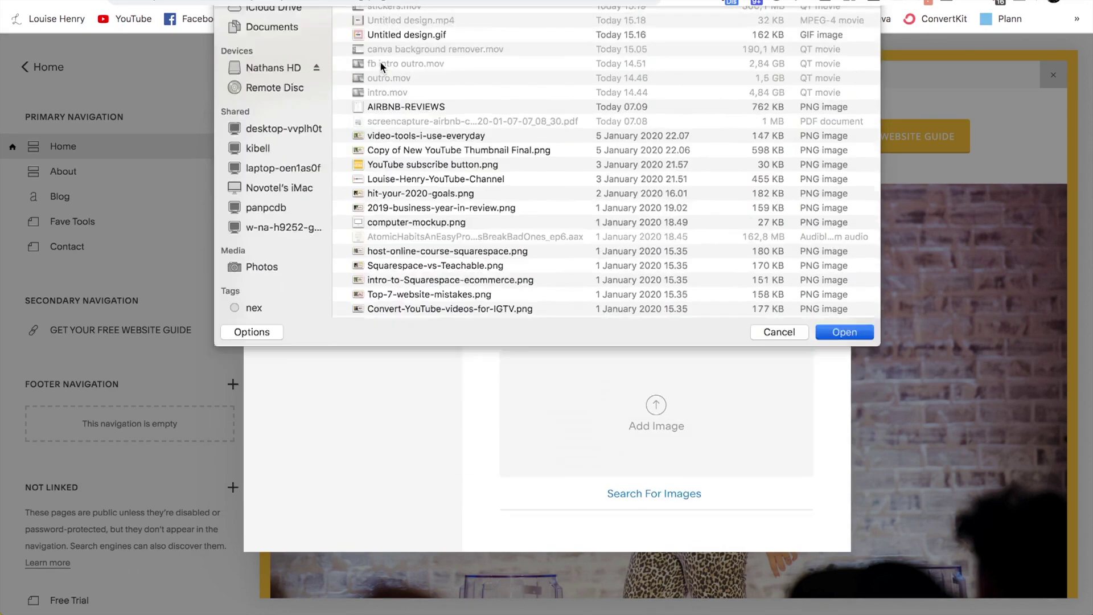
{"action": "scroll", "coordinate": [805, 405], "scroll_direction": "up", "scroll_amount": 5}
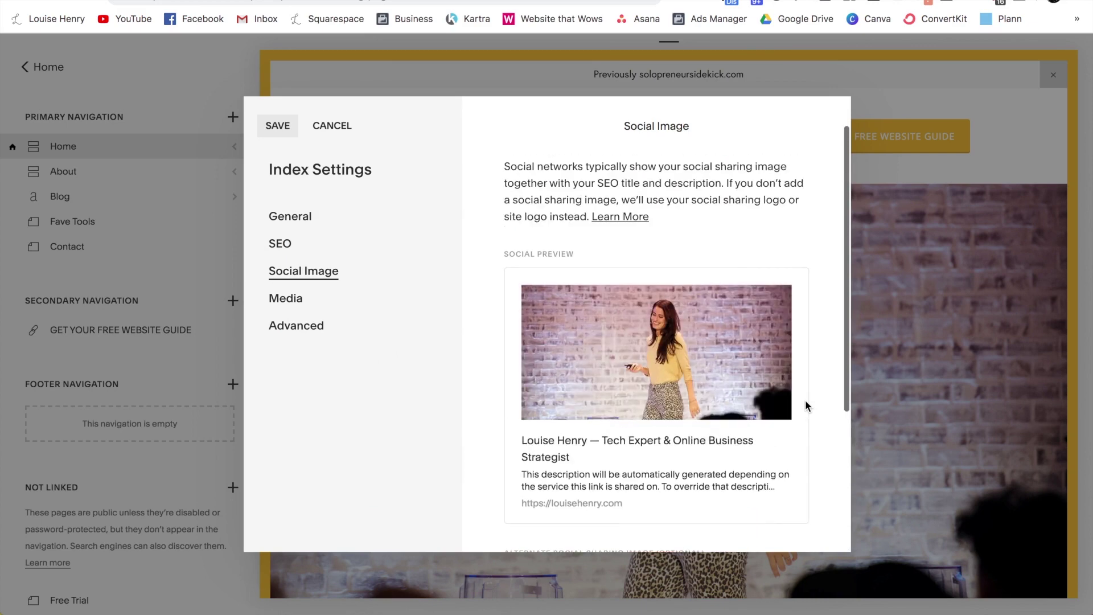
{"action": "left_click", "coordinate": [272, 127]}
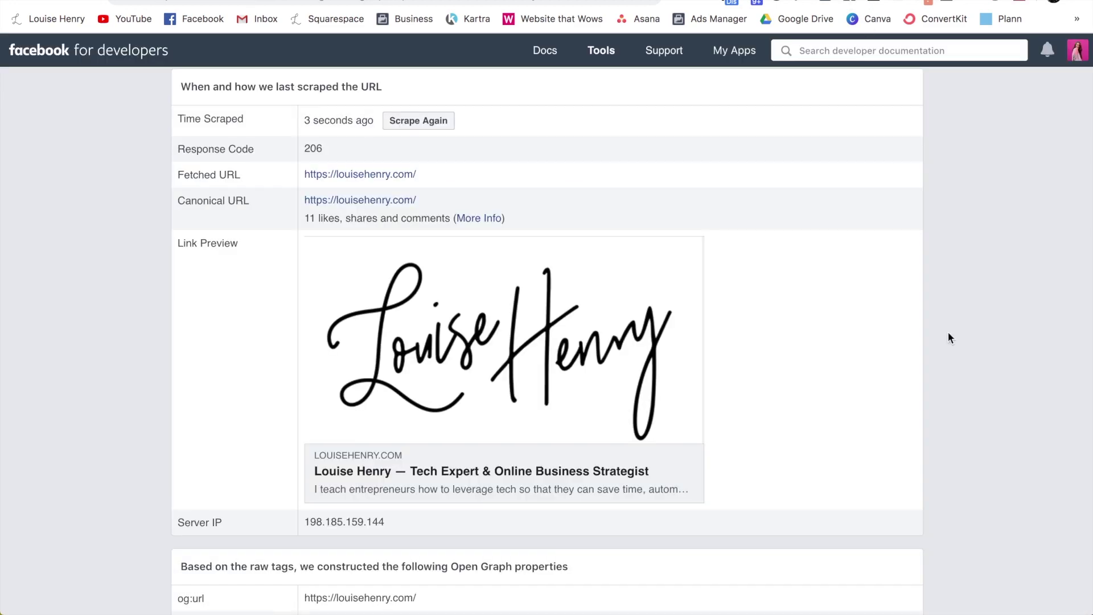
{"action": "scroll", "coordinate": [949, 338], "scroll_direction": "up", "scroll_amount": 4}
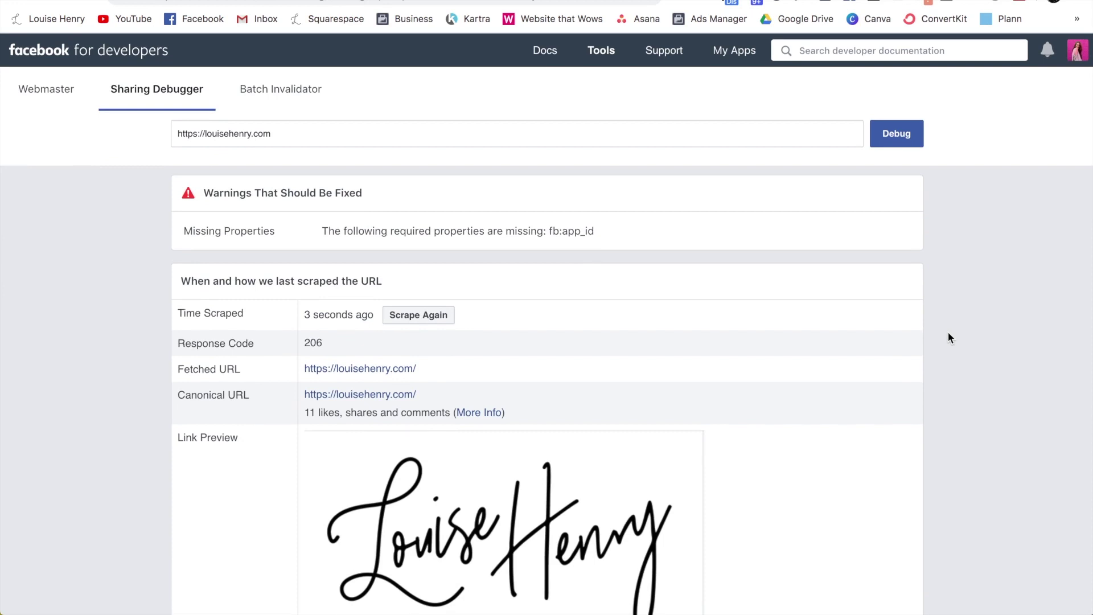
Step: Run Scrape Again twice in Facebook Sharing Debugger so the preview shows the on-stage photo
{"action": "left_click", "coordinate": [431, 318]}
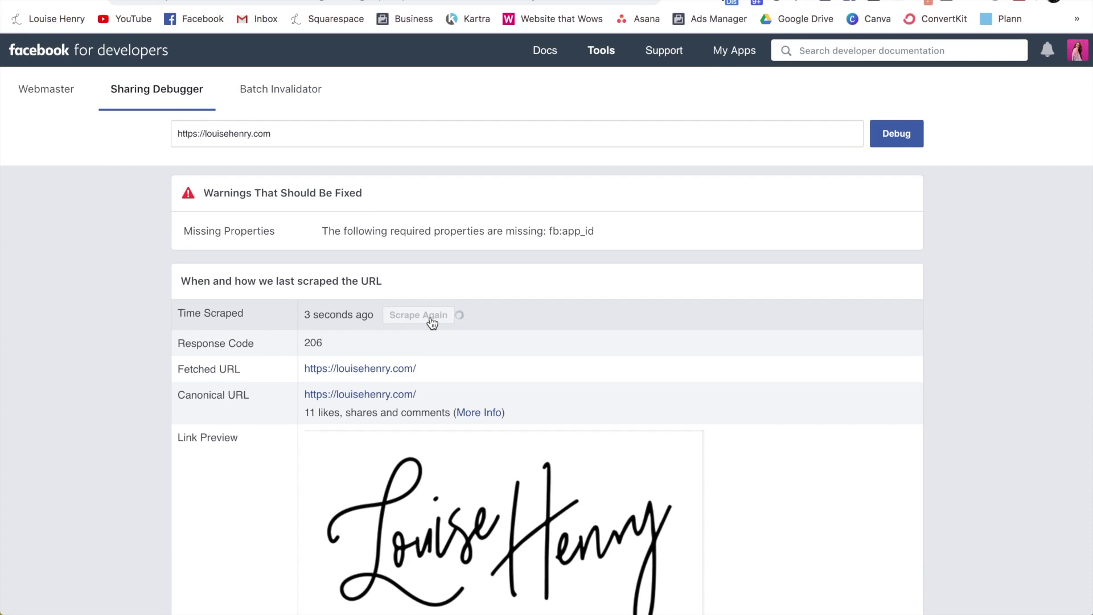
{"action": "scroll", "coordinate": [431, 319], "scroll_direction": "down", "scroll_amount": 2}
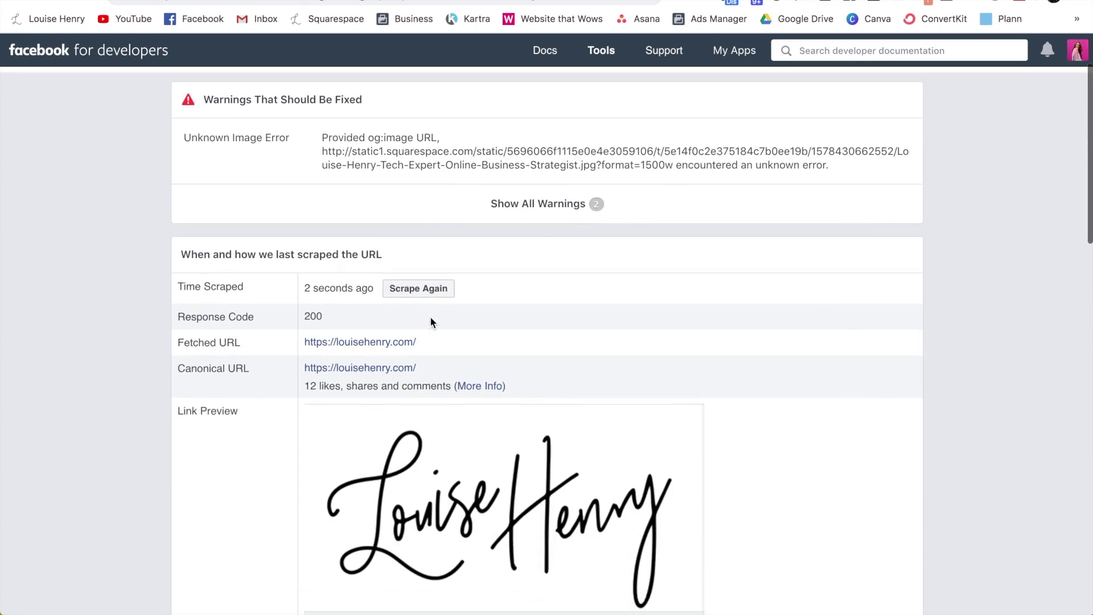
{"action": "left_click", "coordinate": [429, 288]}
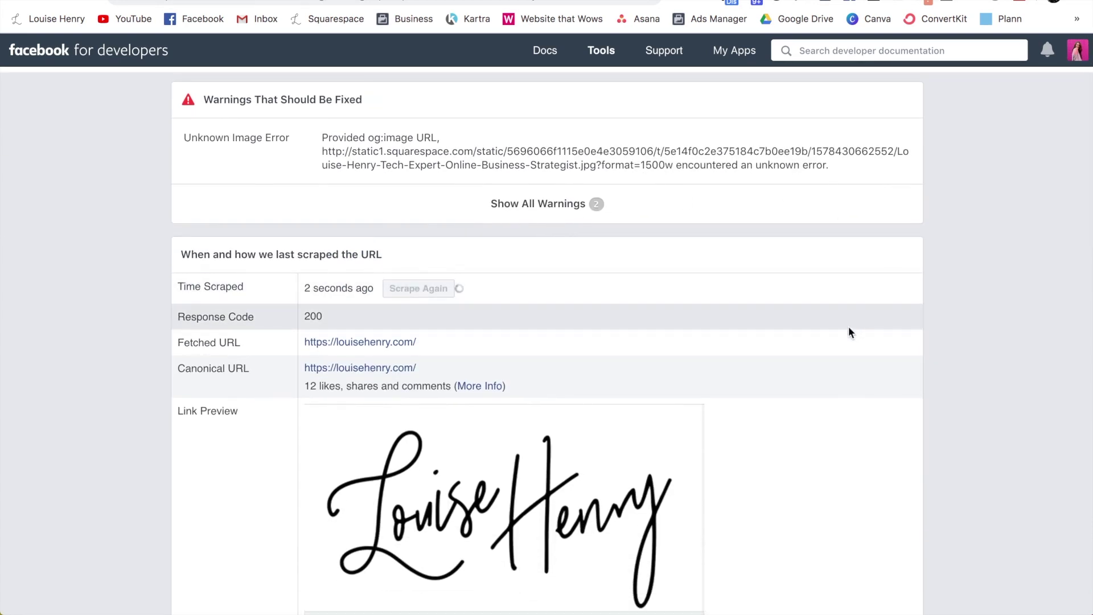
{"action": "scroll", "coordinate": [844, 327], "scroll_direction": "down", "scroll_amount": 2}
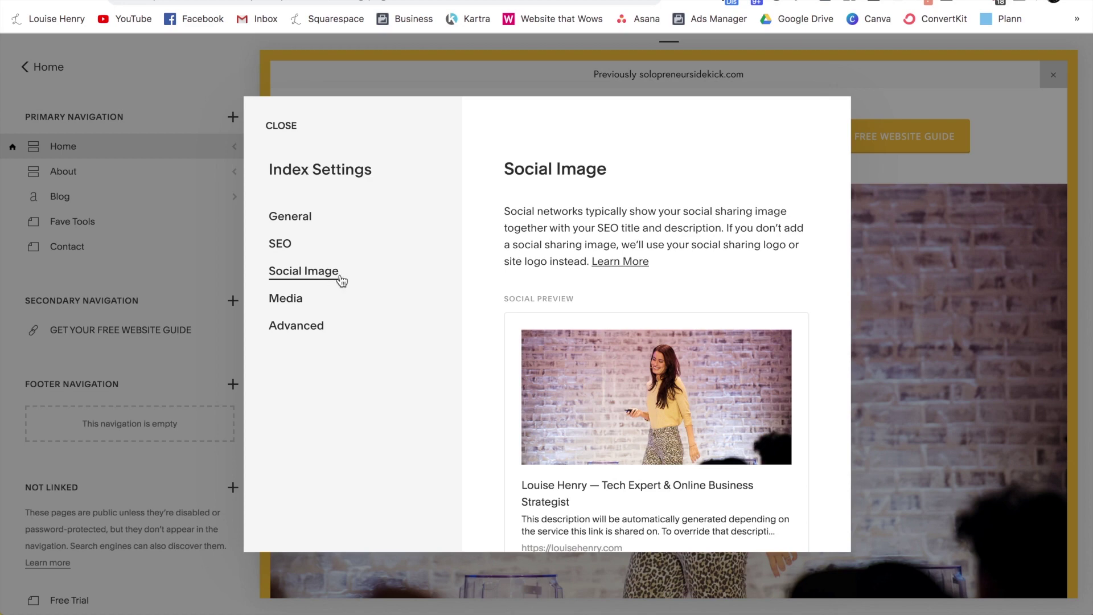
Step: Remove the Home page's alternate social image and save the page settings
{"action": "scroll", "coordinate": [807, 245], "scroll_direction": "down", "scroll_amount": 5}
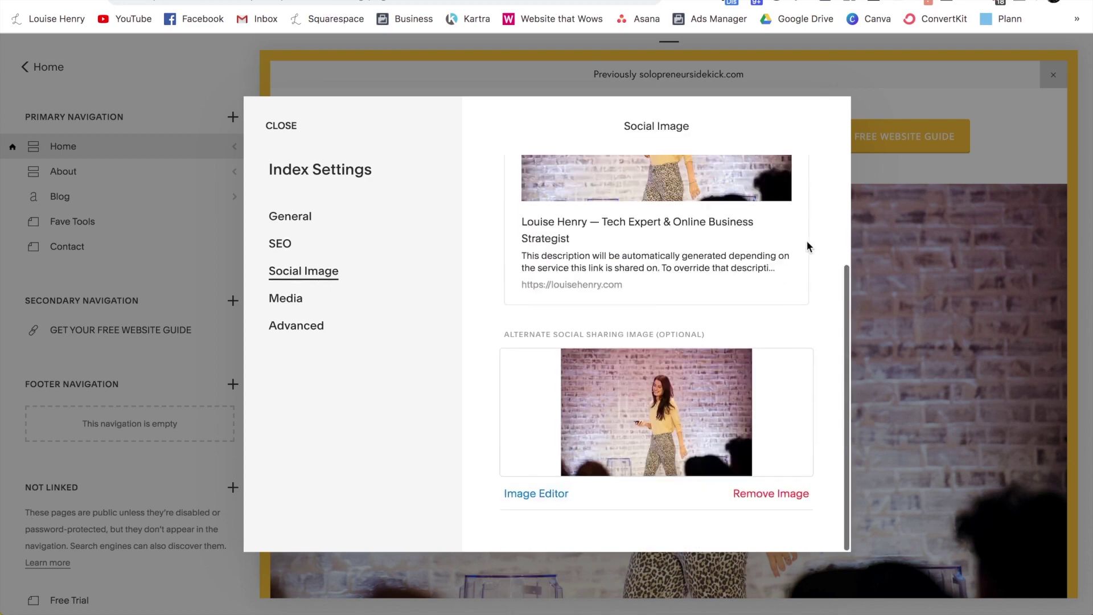
{"action": "left_click", "coordinate": [791, 493]}
{"action": "scroll", "coordinate": [793, 493], "scroll_direction": "up", "scroll_amount": 3}
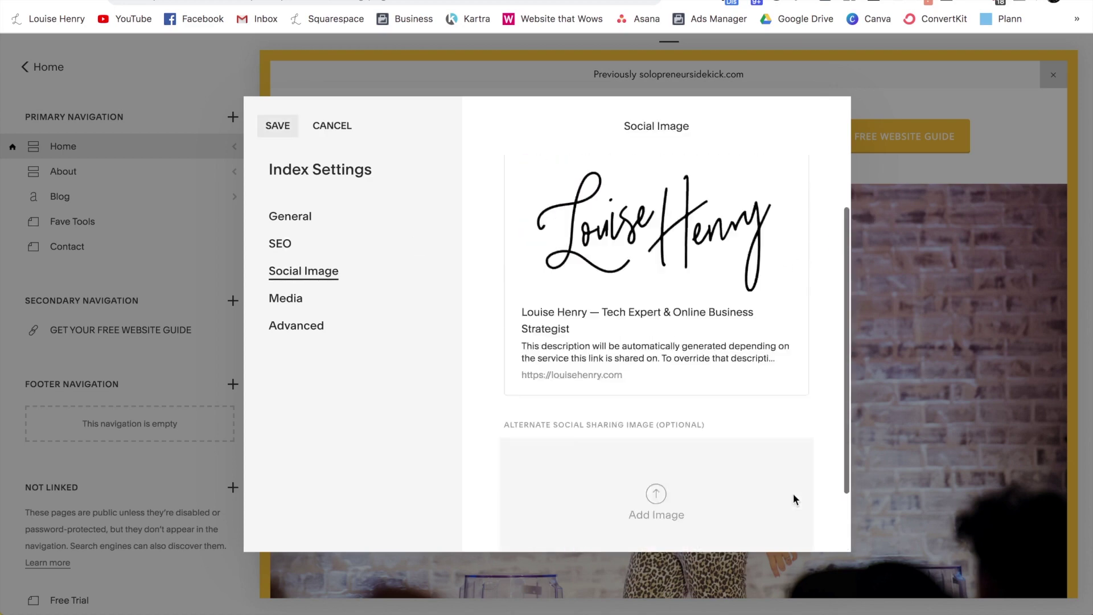
{"action": "scroll", "coordinate": [793, 492], "scroll_direction": "up", "scroll_amount": 1}
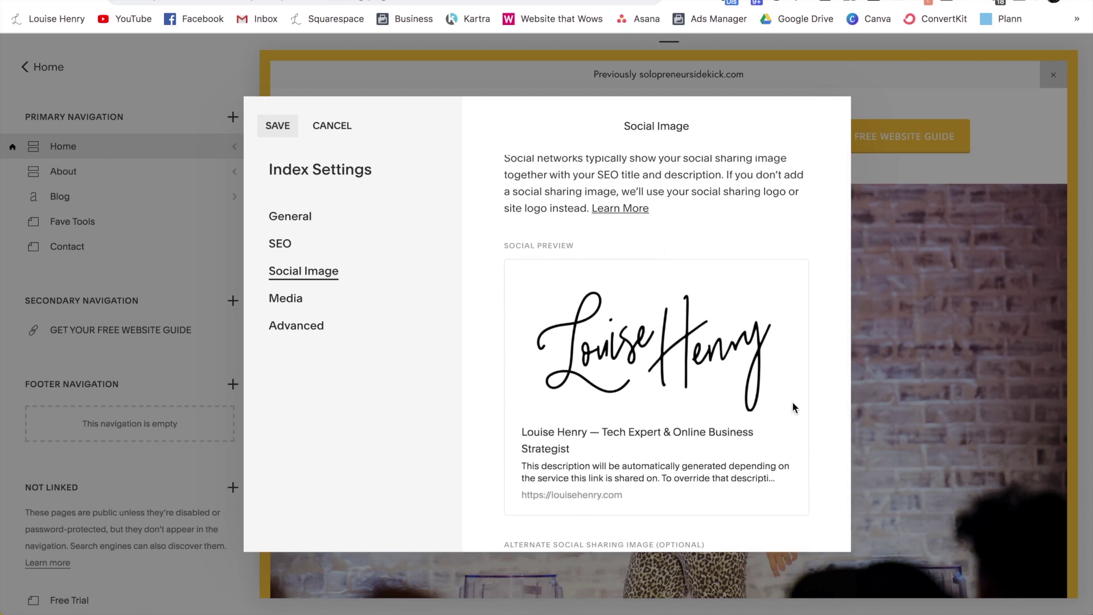
{"action": "left_click", "coordinate": [283, 127]}
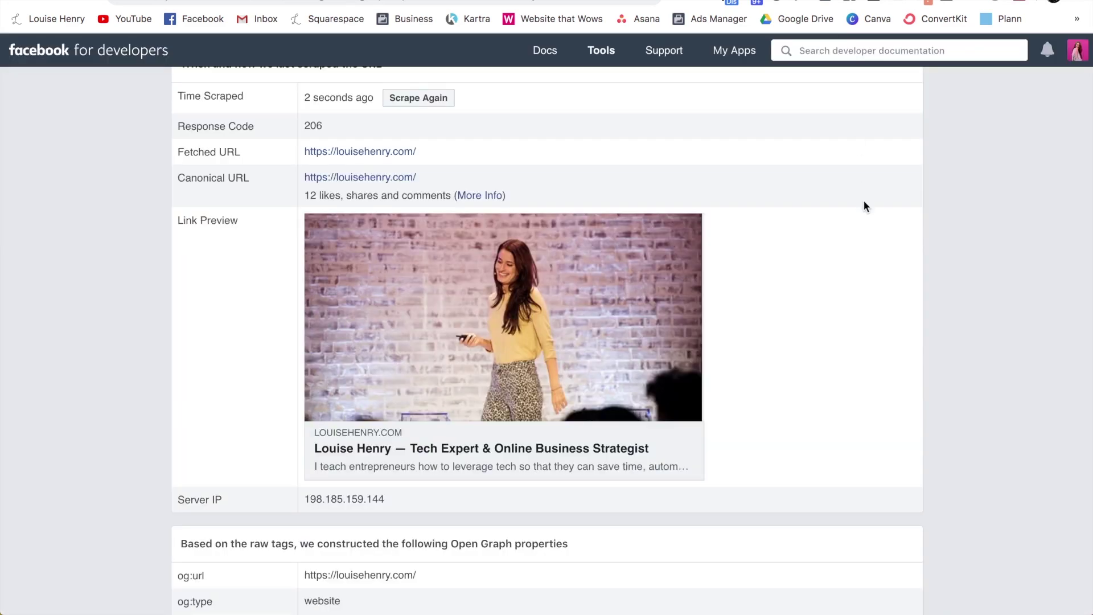
{"action": "scroll", "coordinate": [863, 207], "scroll_direction": "up", "scroll_amount": 4}
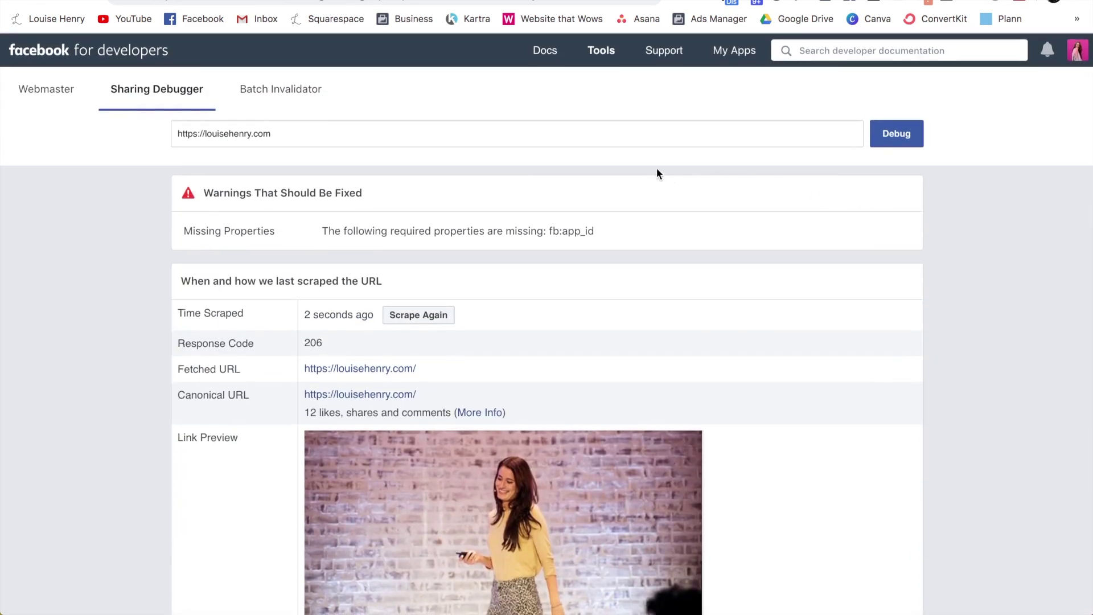
{"action": "left_click", "coordinate": [170, 100]}
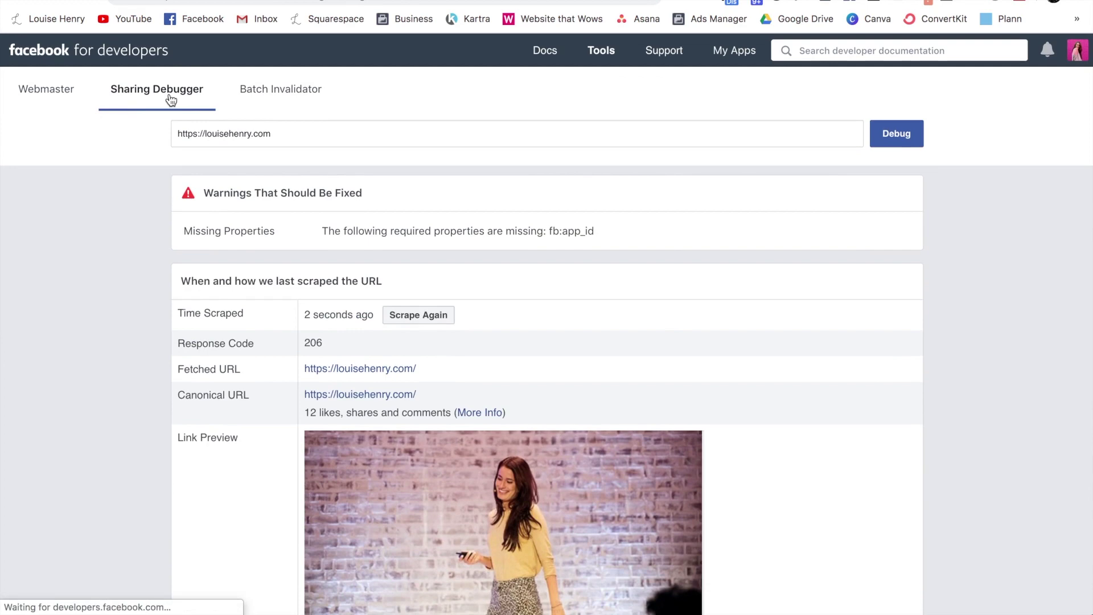